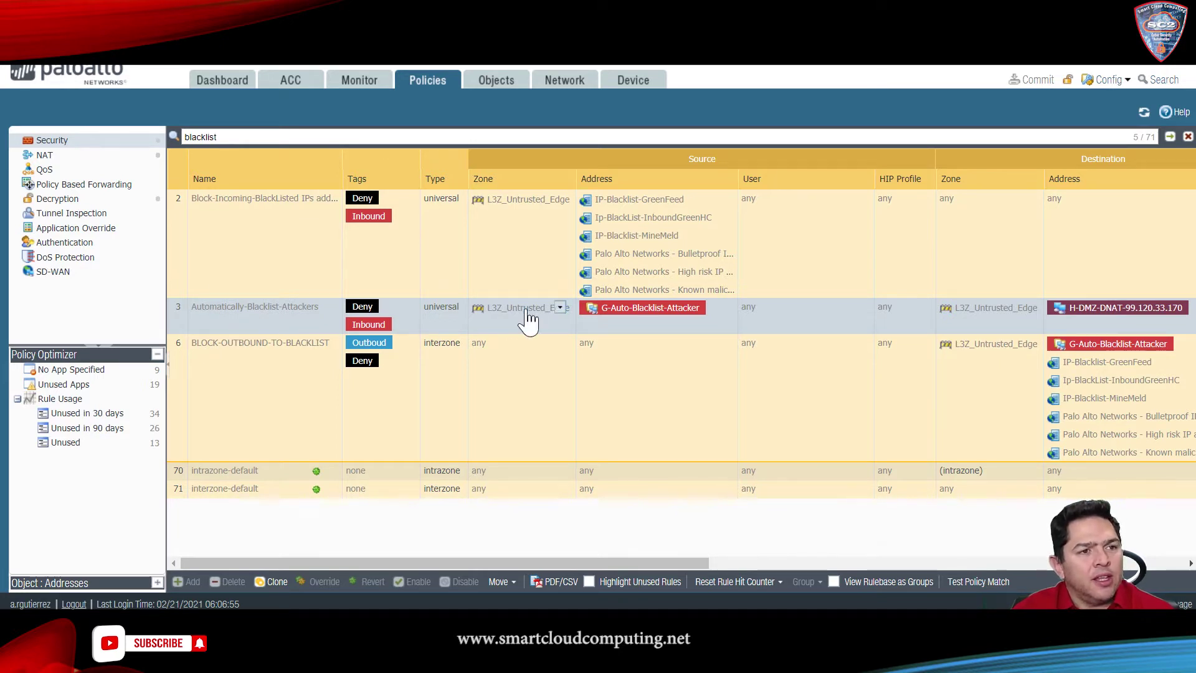
pyautogui.click(722, 308)
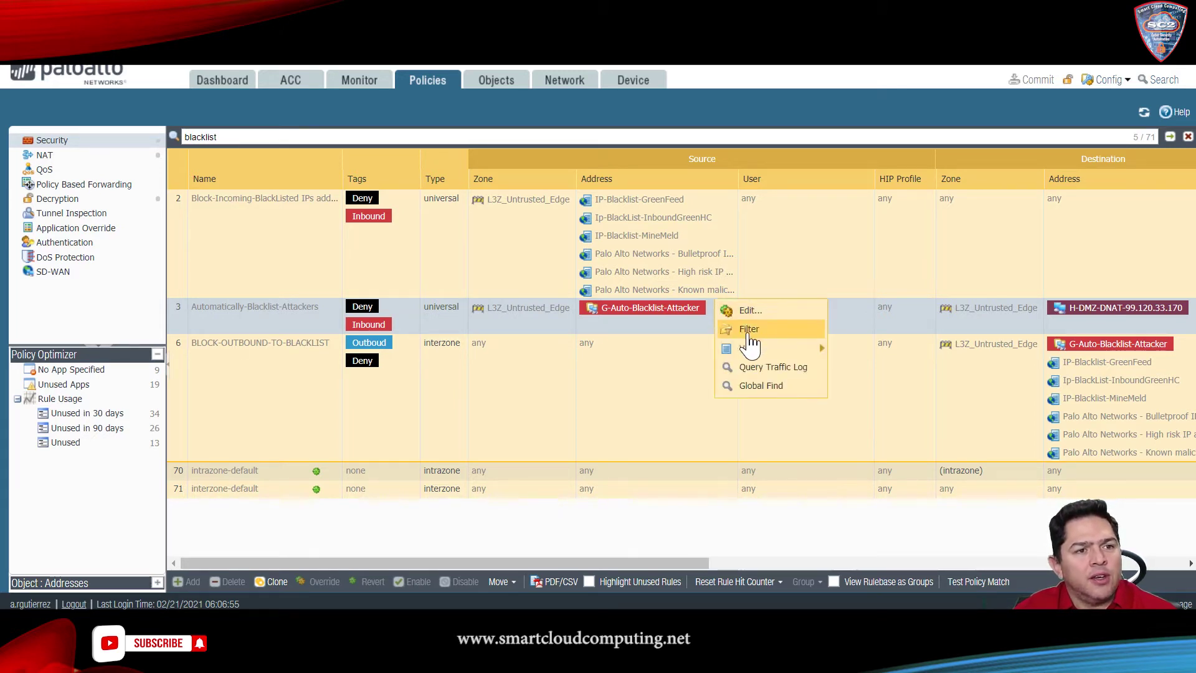
pyautogui.moveTo(788, 353)
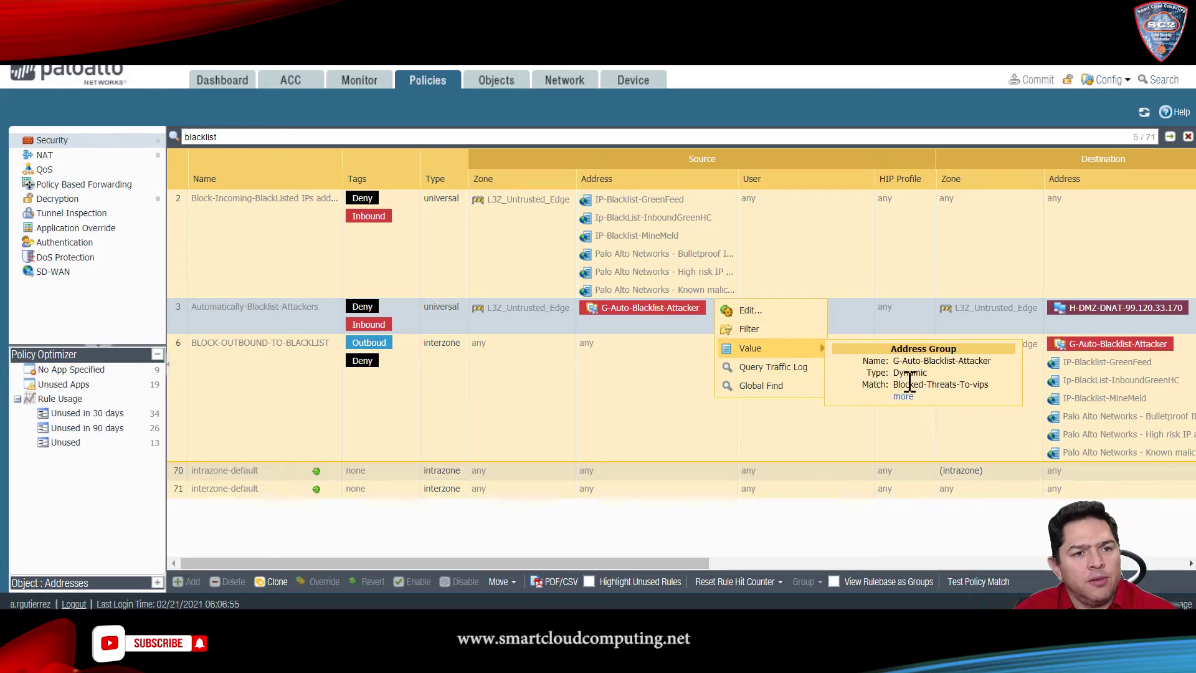
pyautogui.click(903, 397)
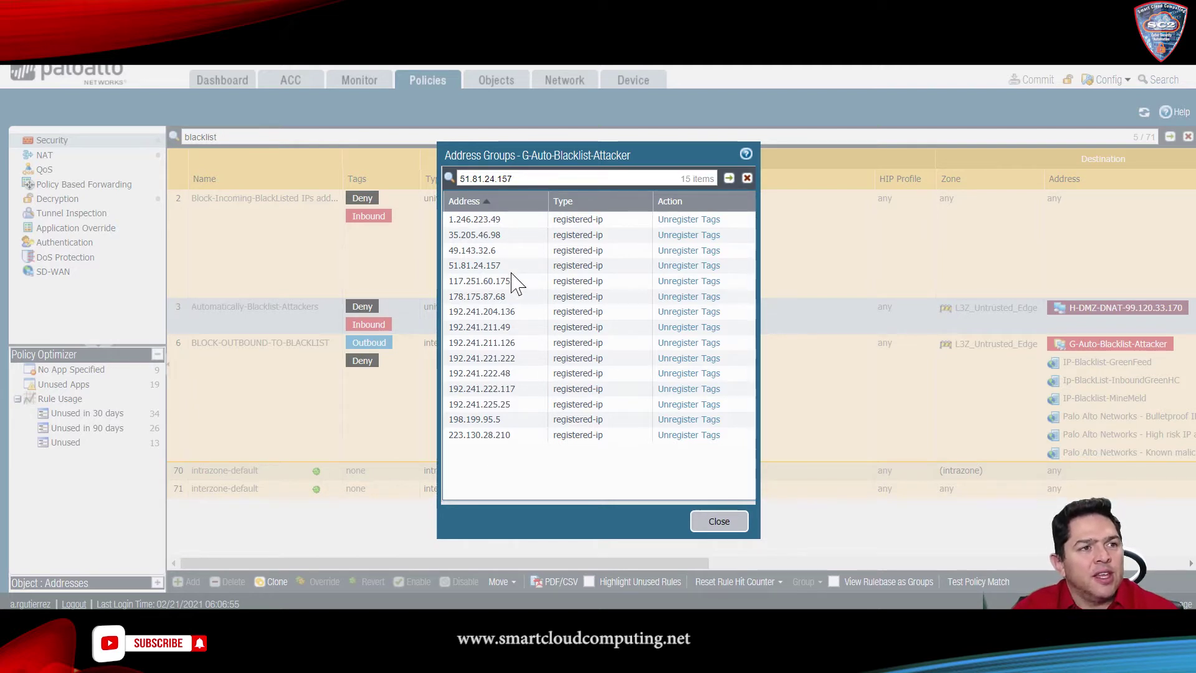
pyautogui.moveTo(528, 179); pyautogui.dragTo(459, 178)
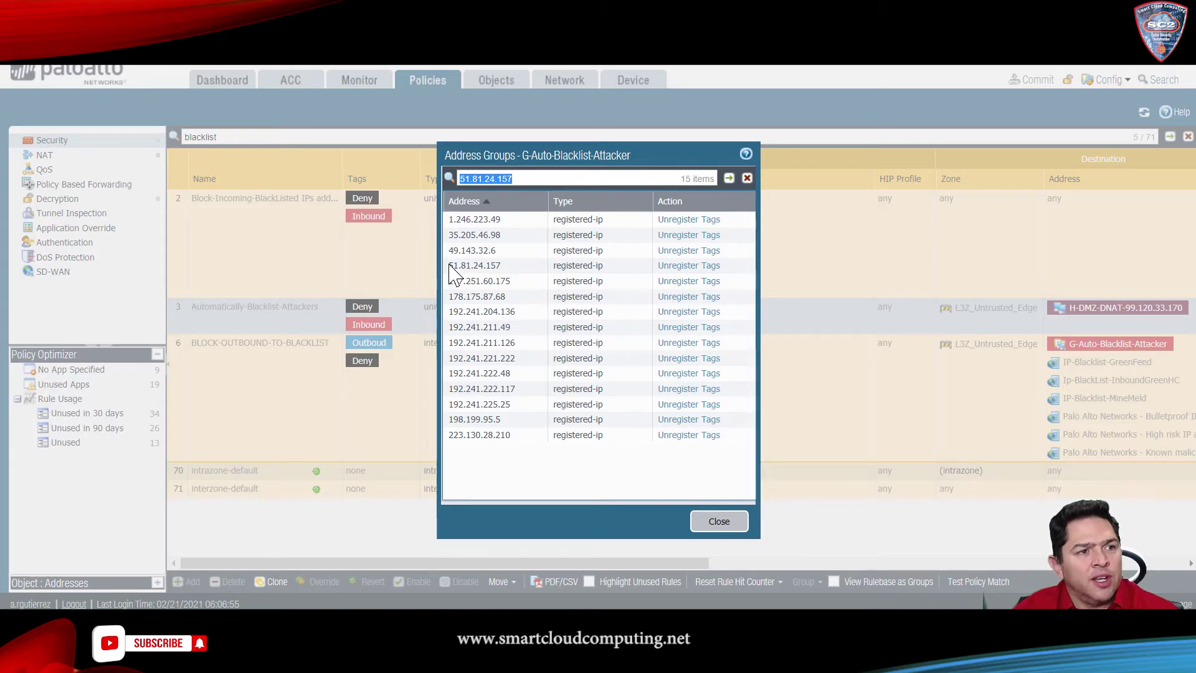
pyautogui.click(725, 529)
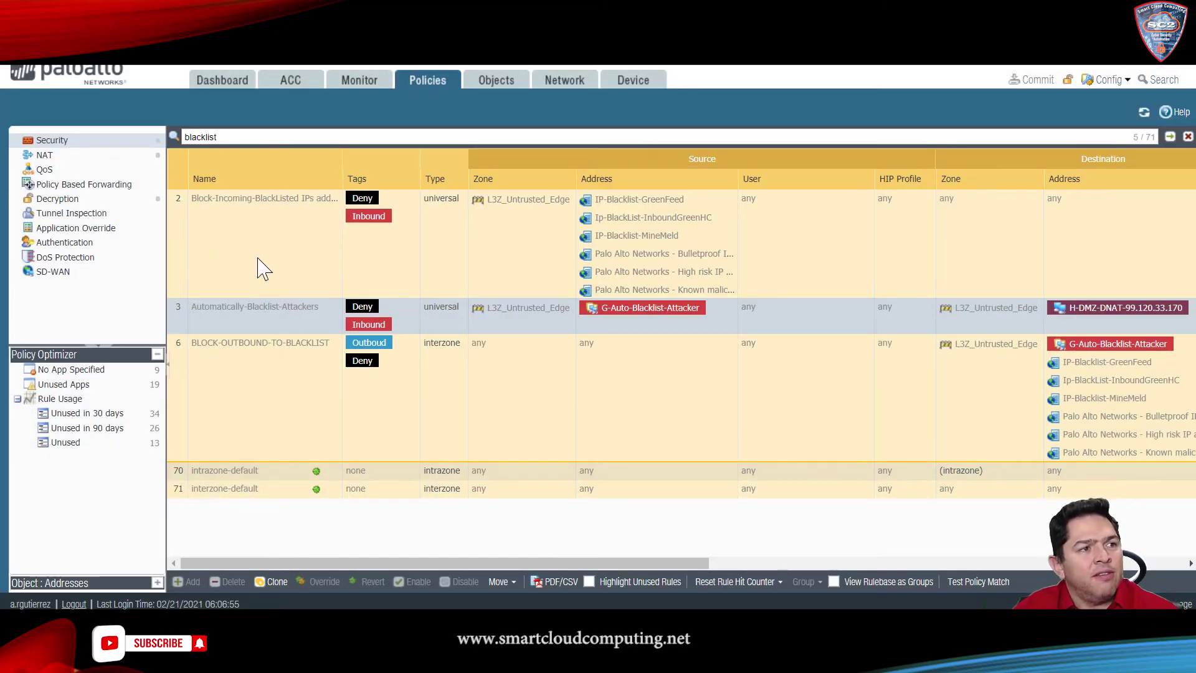
# Select the inbound blacklist deny rule 2 and the BLOCK-OUTBOUND-TO-BLACKLIST rule to review them.
pyautogui.click(644, 236)
pyautogui.moveTo(700, 221)
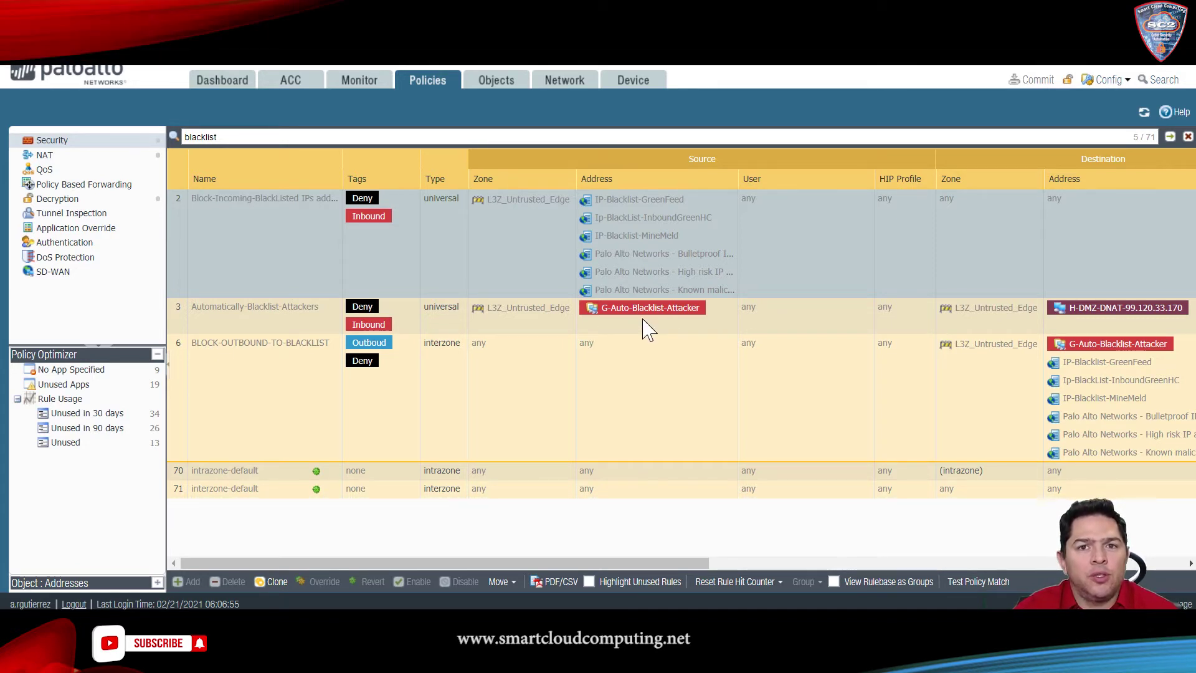
pyautogui.click(659, 415)
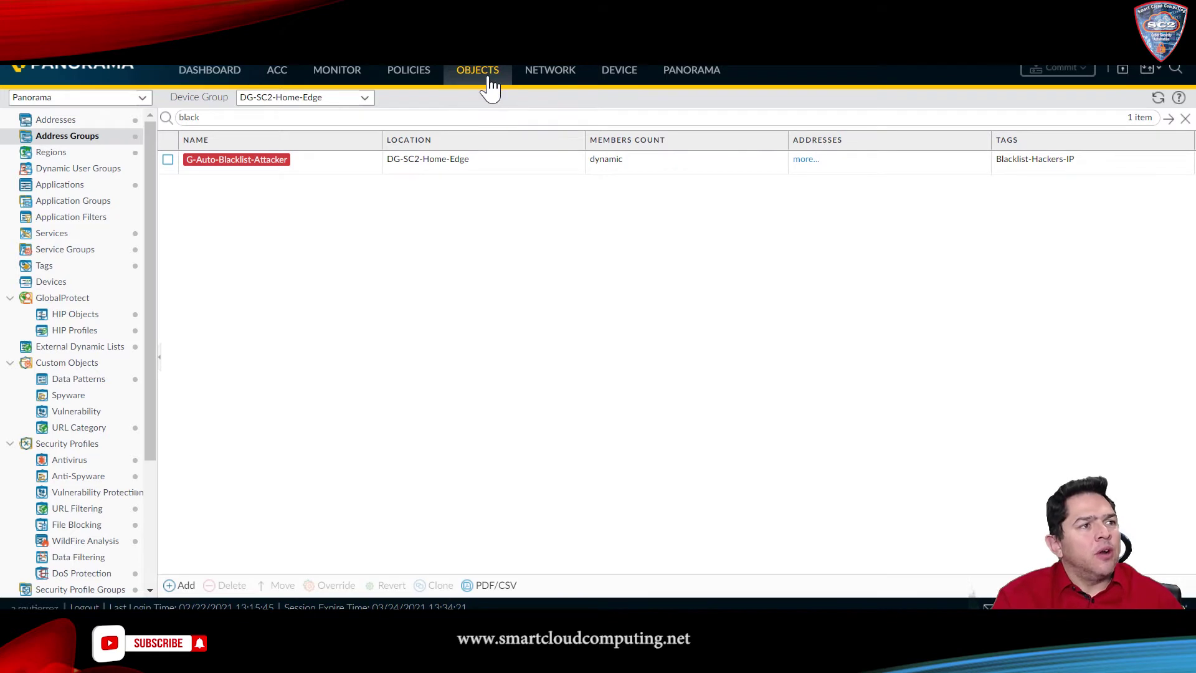
# Review the red Blacklist-Hackers-IP tag's settings in the Tags list and close it unchanged.
pyautogui.click(62, 267)
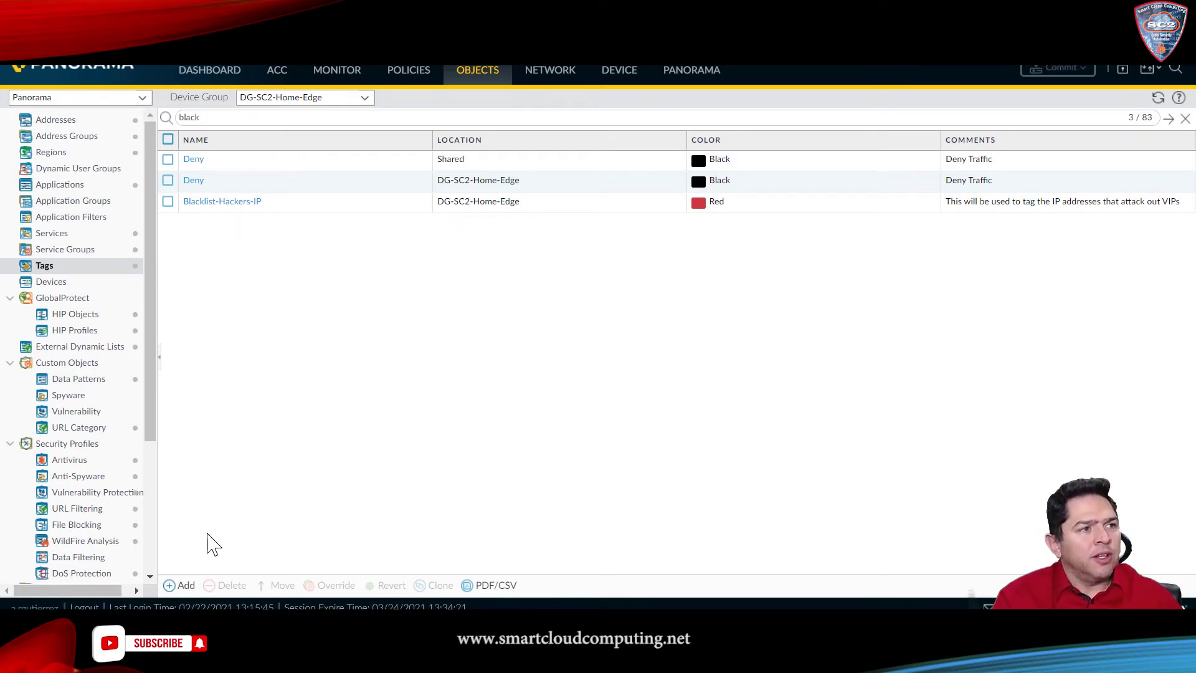
pyautogui.click(224, 207)
pyautogui.click(223, 202)
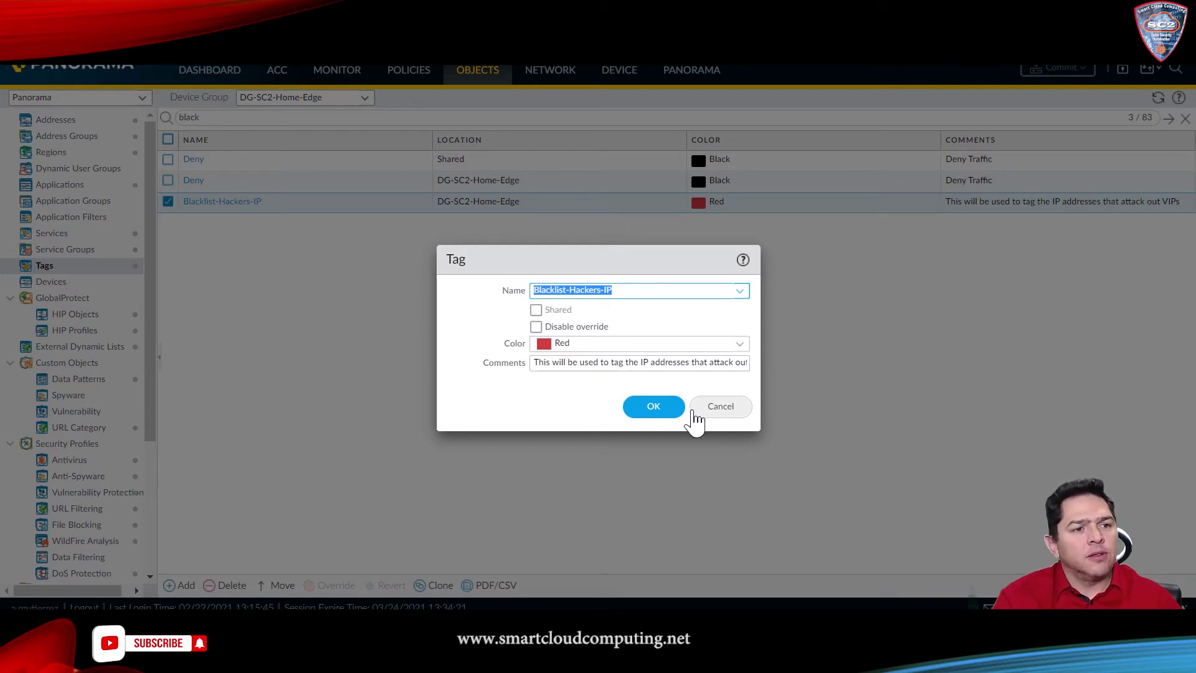
pyautogui.click(691, 416)
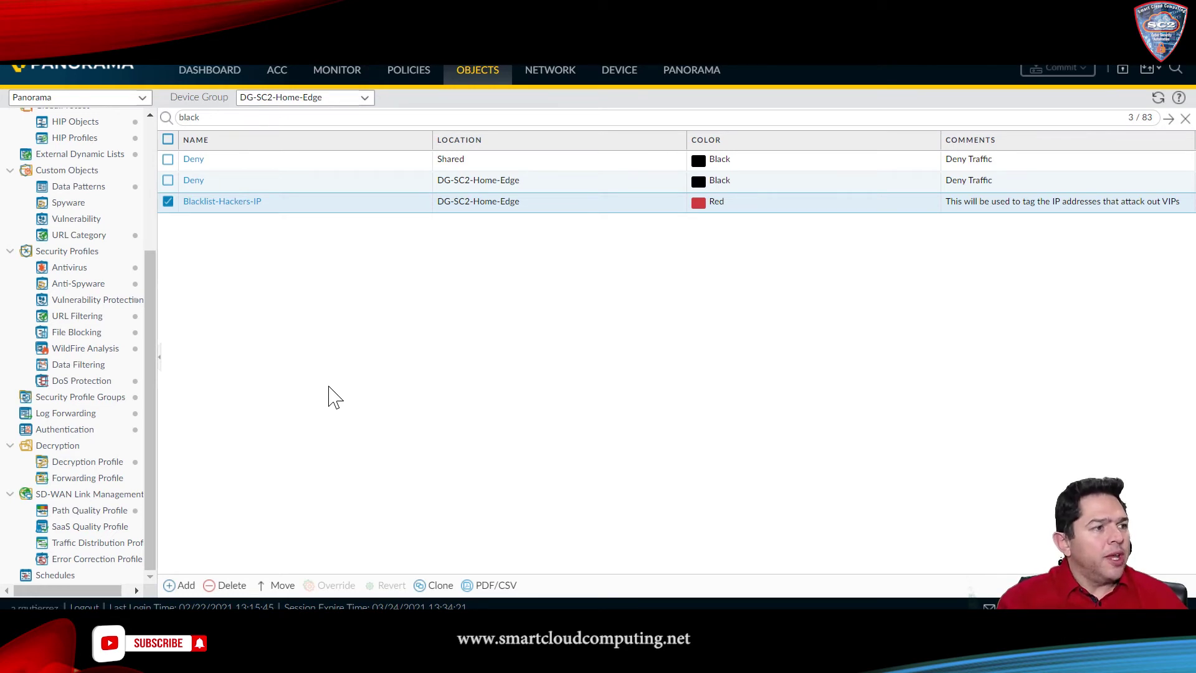
# From Log Forwarding, edit LFP-Block-Threats-to-VIPs and start a blank match list entry.
pyautogui.click(93, 414)
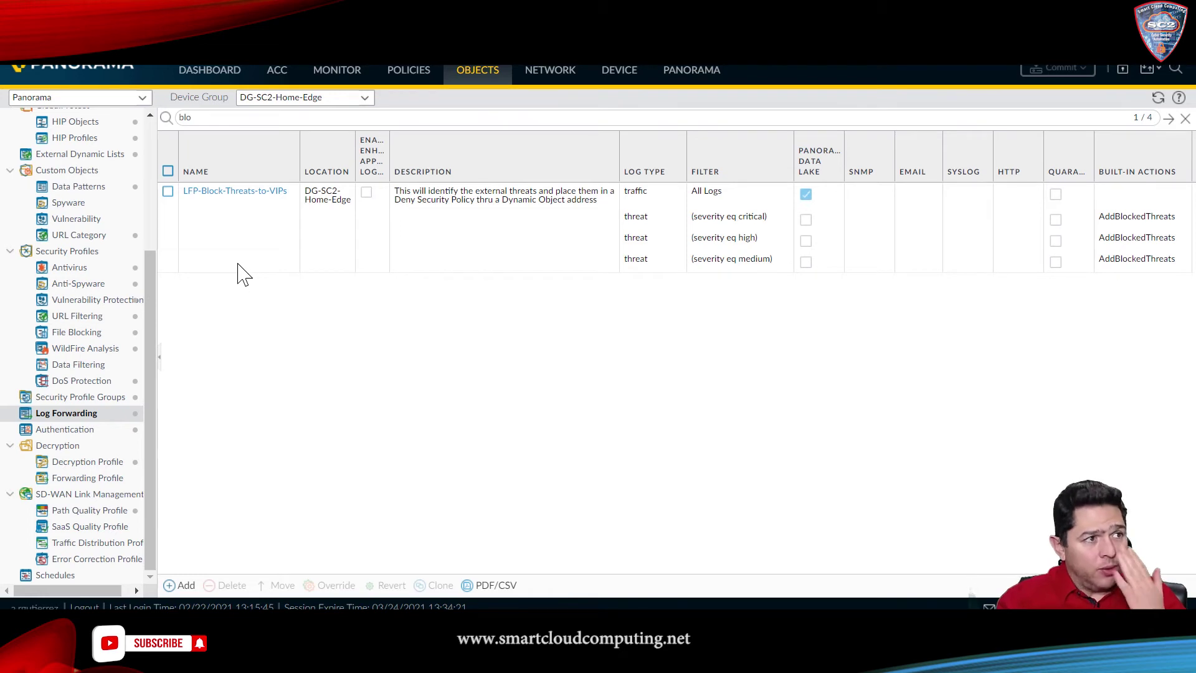
pyautogui.click(227, 192)
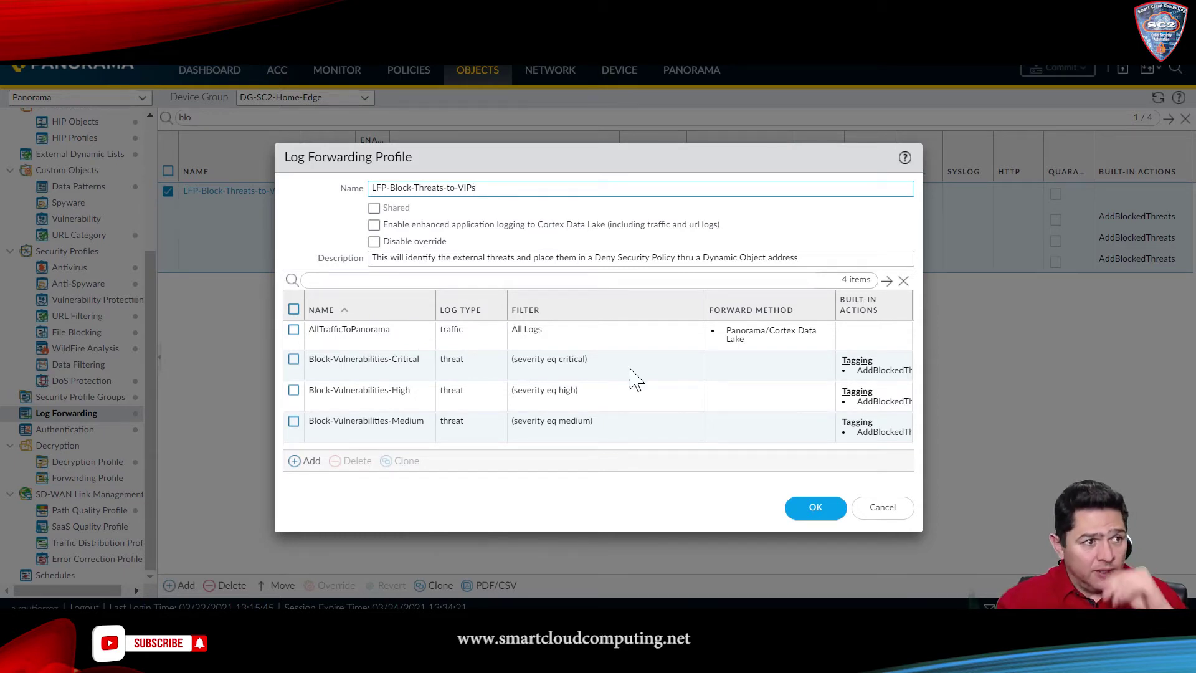
pyautogui.click(300, 462)
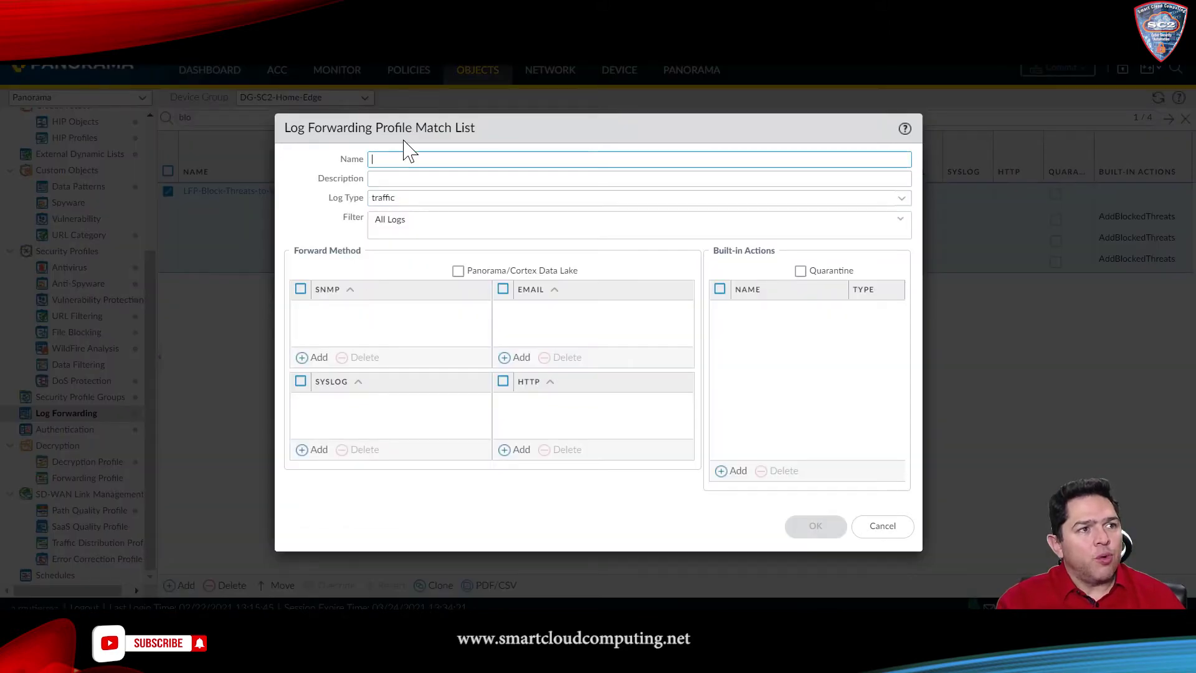
# Discard the new entry and inspect Block-Vulnerabilities-Critical: log type threat, filter severity eq critical.
pyautogui.click(881, 527)
pyautogui.click(387, 371)
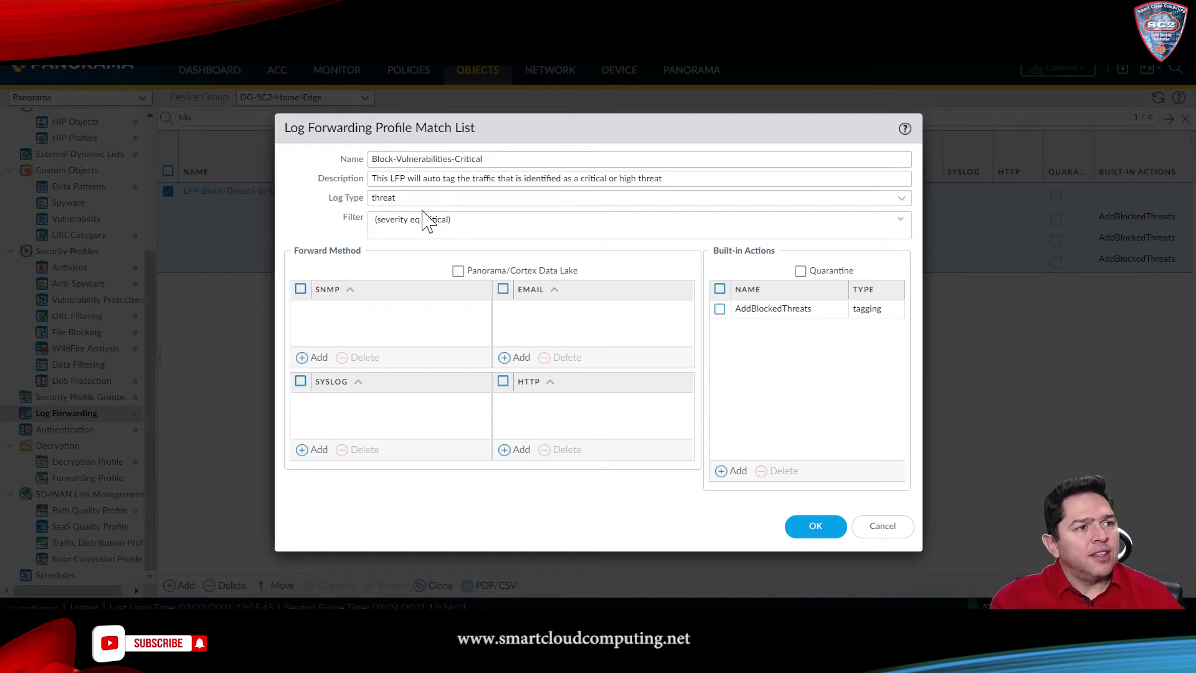
pyautogui.doubleClick(403, 198)
pyautogui.click(902, 200)
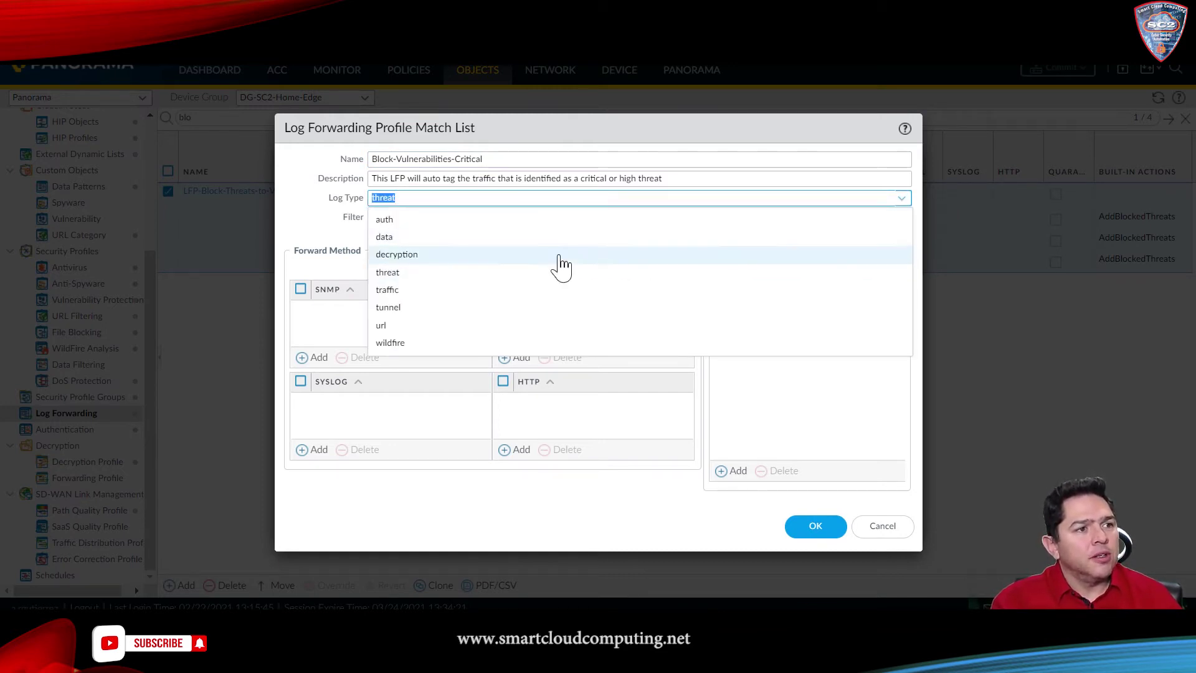
pyautogui.click(521, 274)
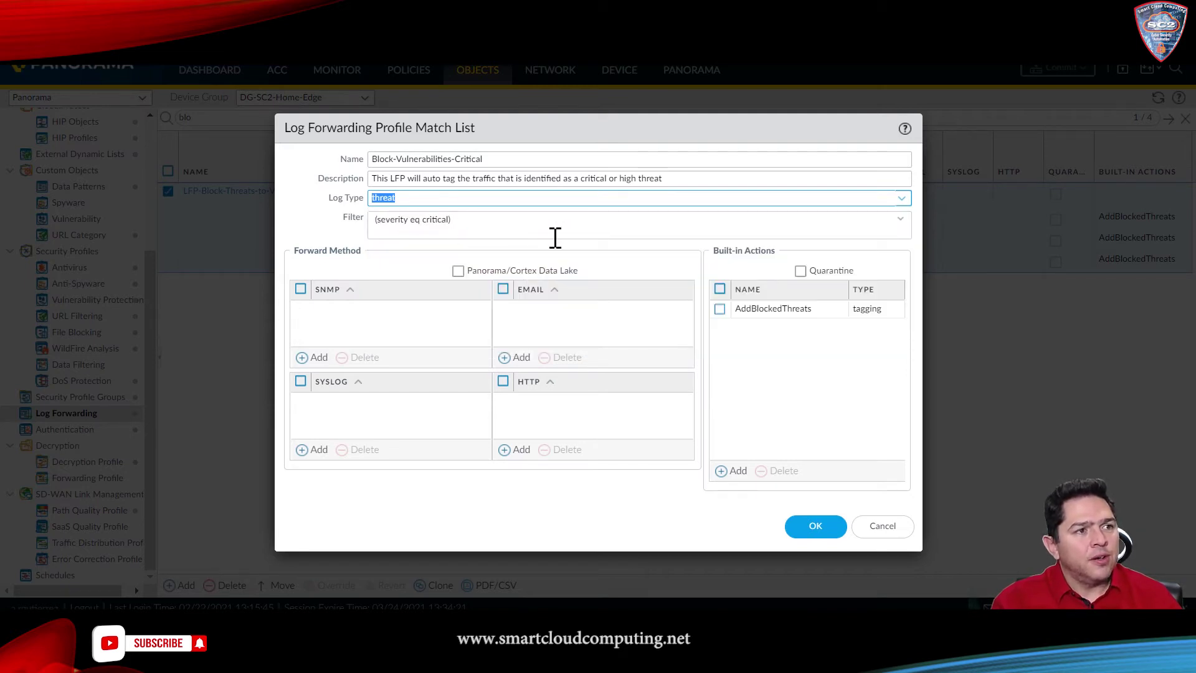
pyautogui.click(900, 219)
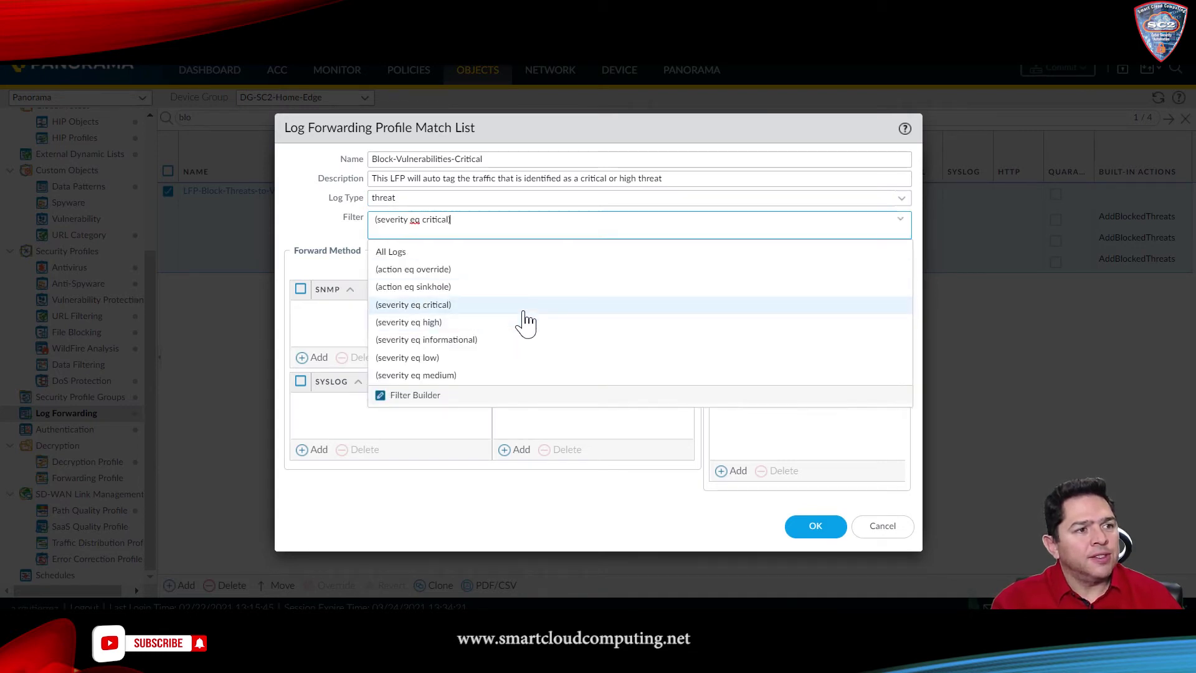
pyautogui.click(328, 236)
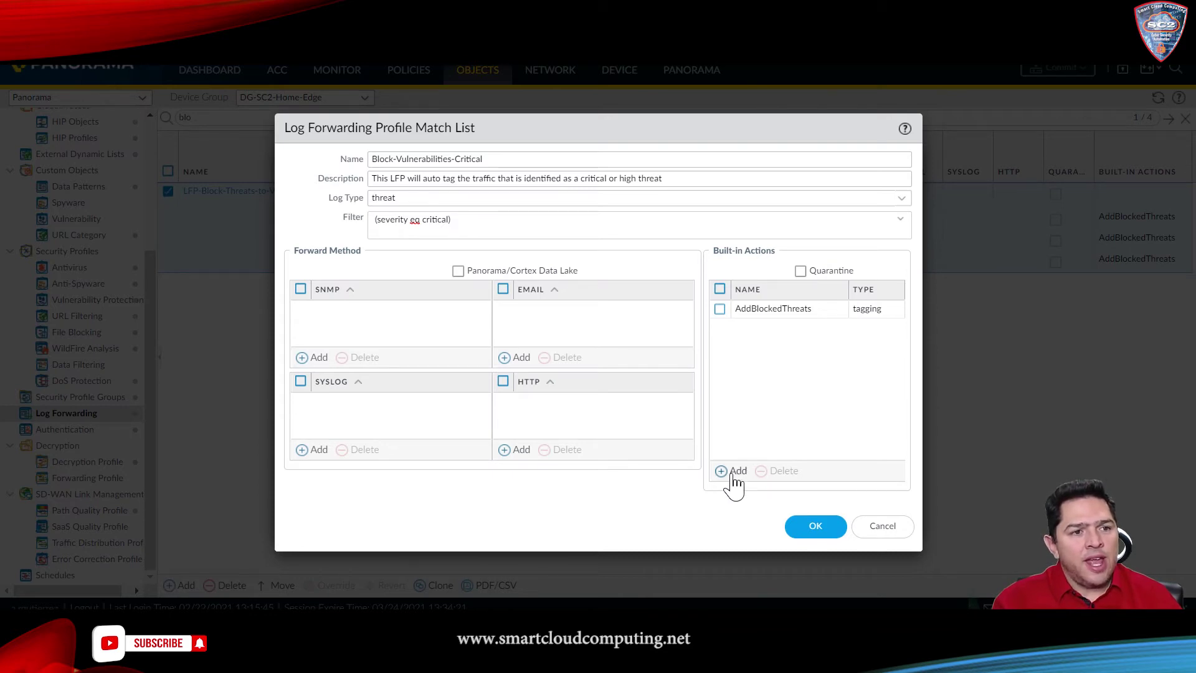
# Confirm AddBlockedThreats tags source addresses Blacklist-Hackers-IP via Local User-ID with timeout 0.
pyautogui.click(764, 310)
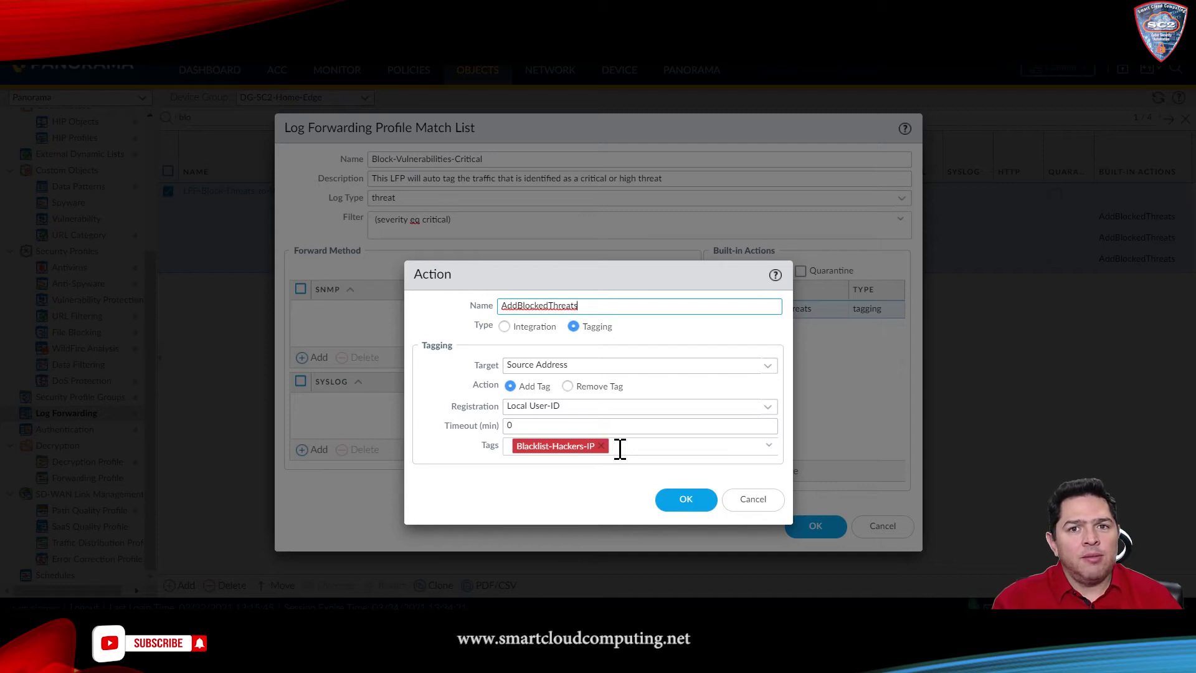
pyautogui.click(687, 503)
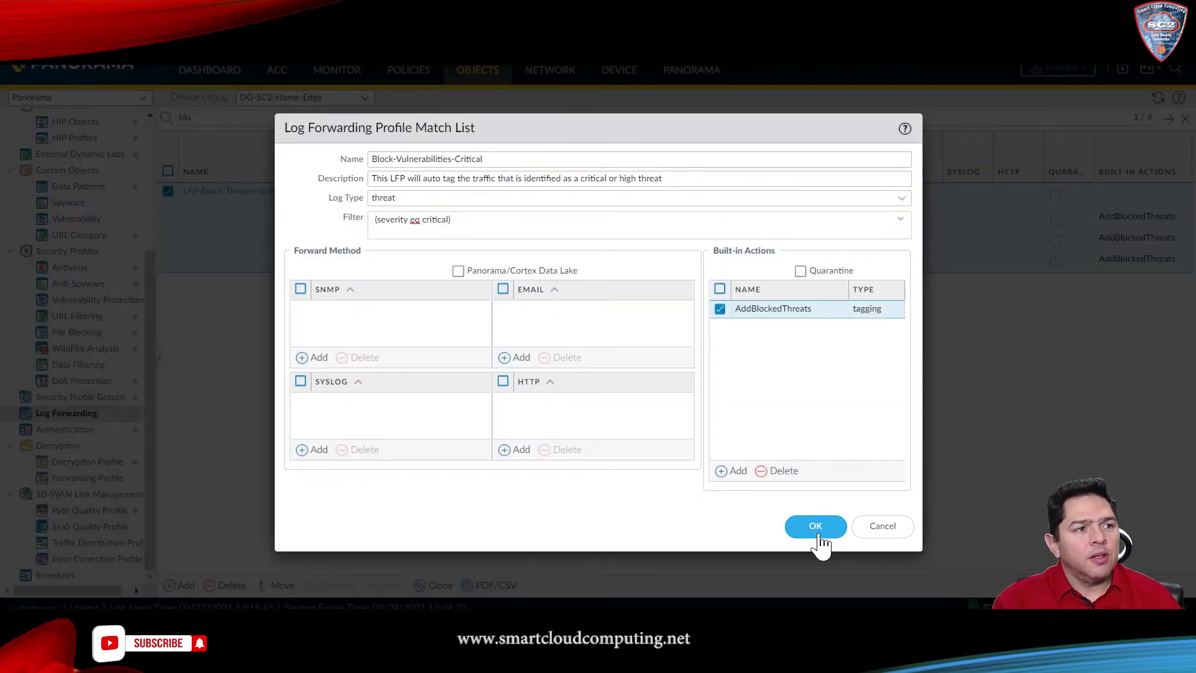
# Save the critical match list, confirm AllTrafficToPanorama forwarding traffic logs, and save the profile.
pyautogui.click(815, 526)
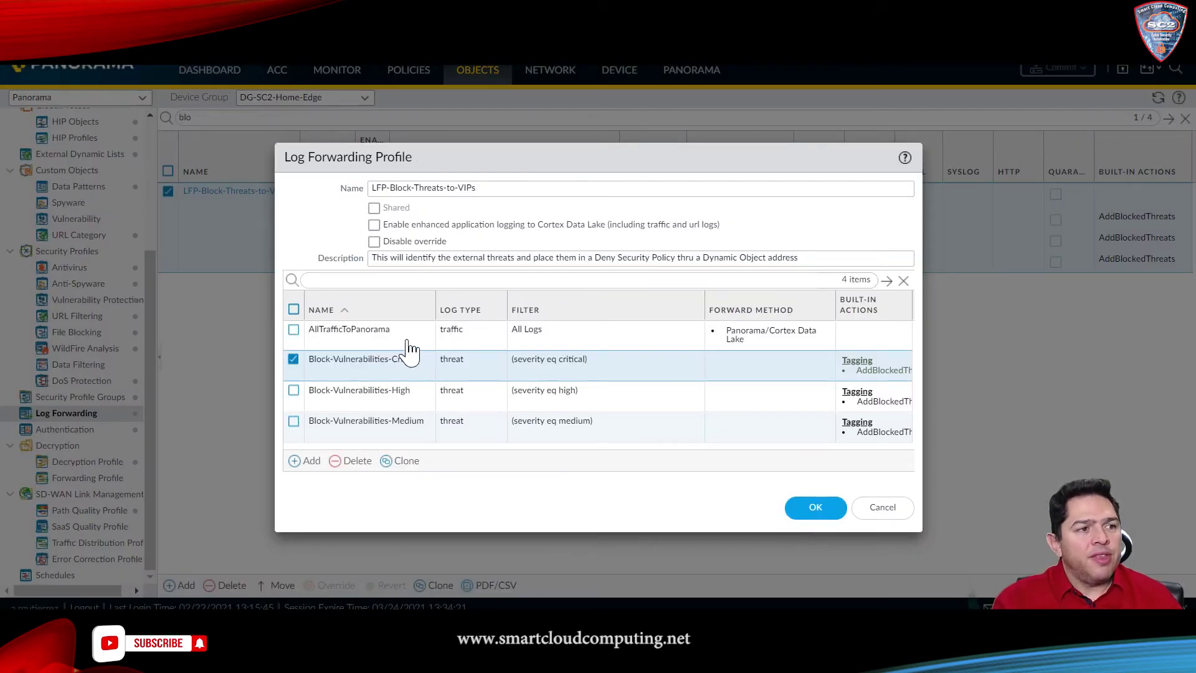
pyautogui.click(375, 340)
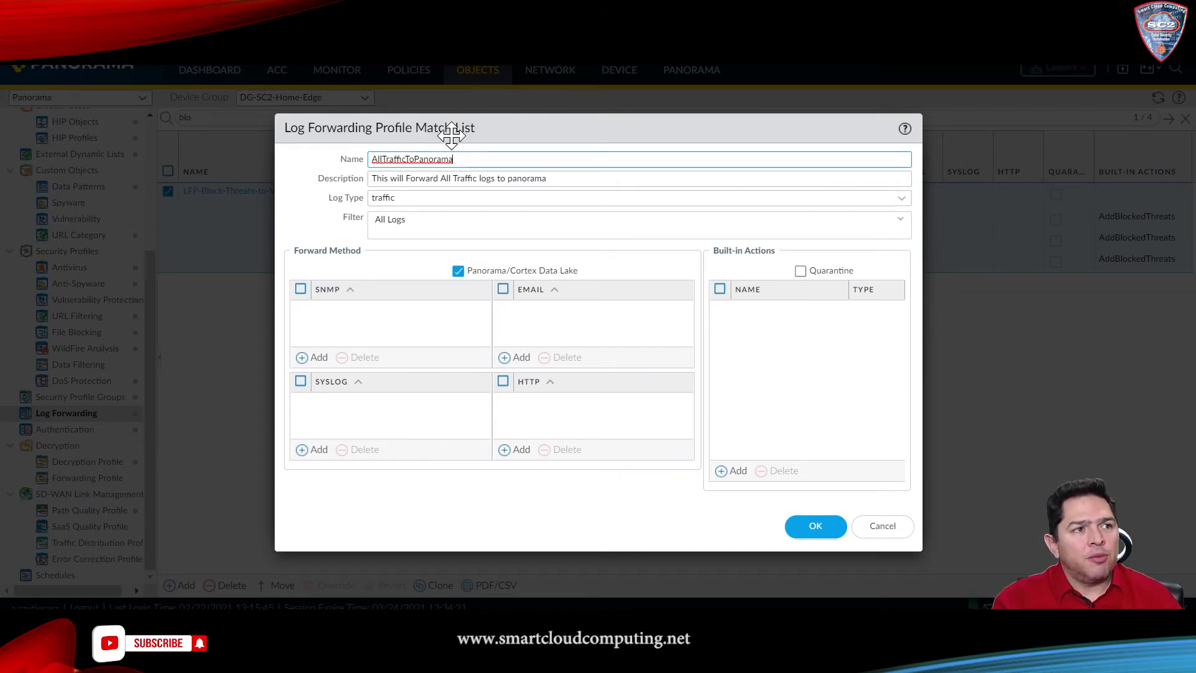
pyautogui.click(410, 197)
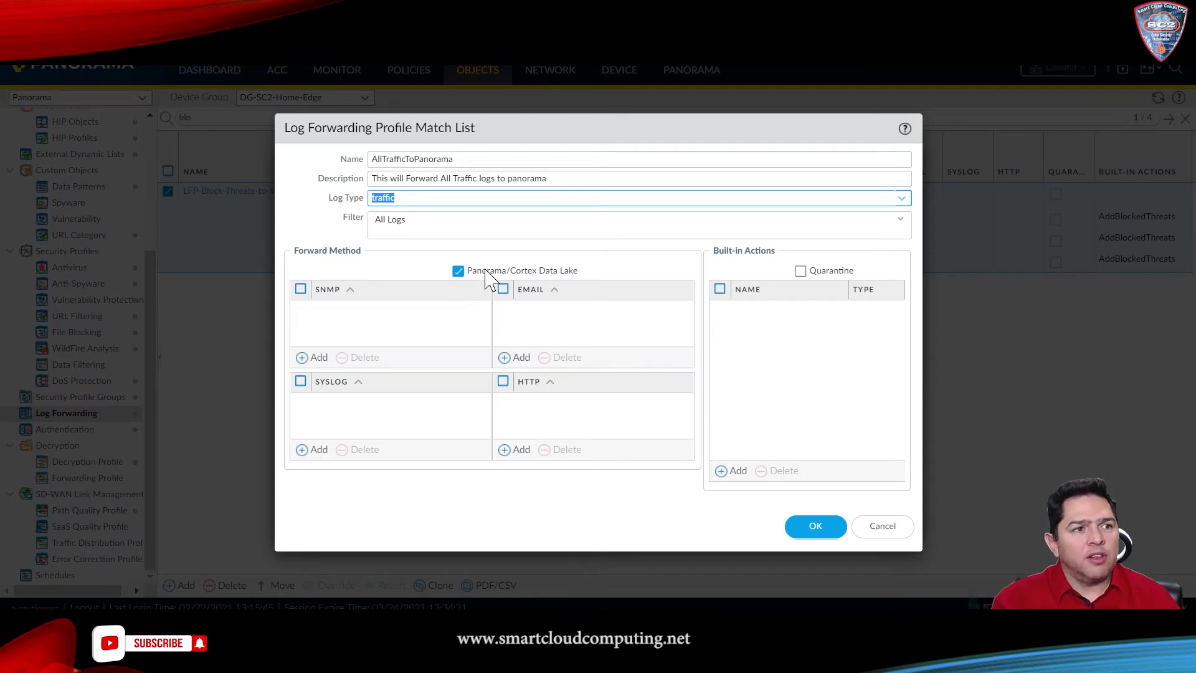
pyautogui.click(821, 533)
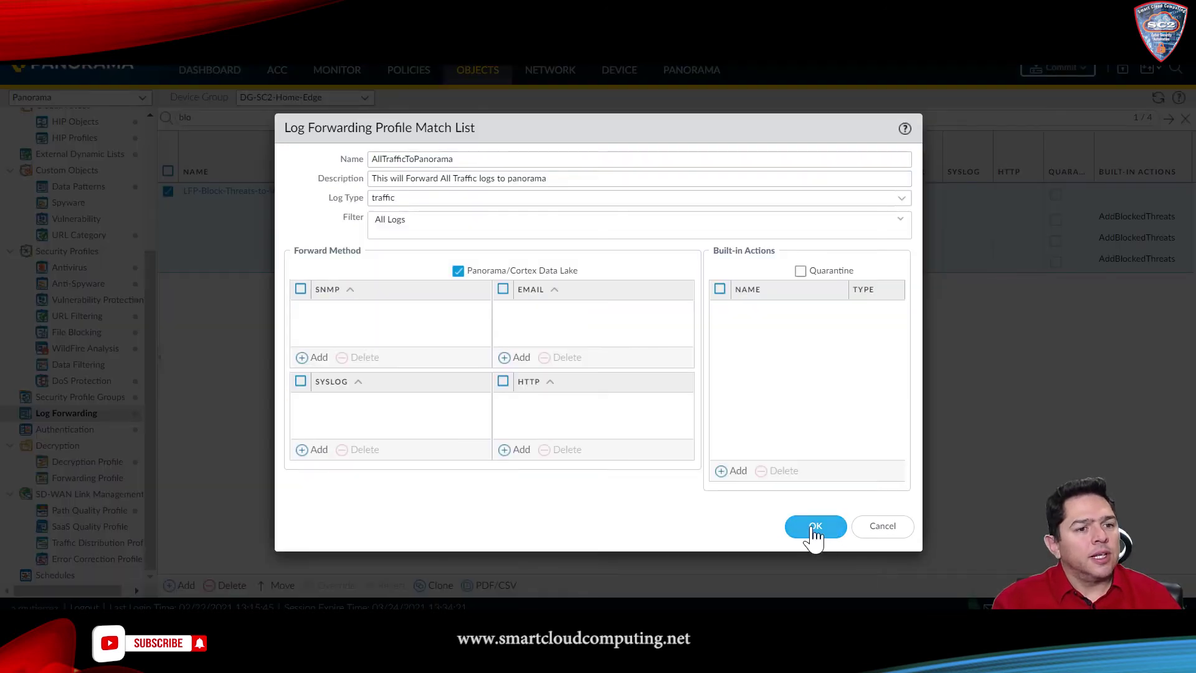
pyautogui.click(814, 528)
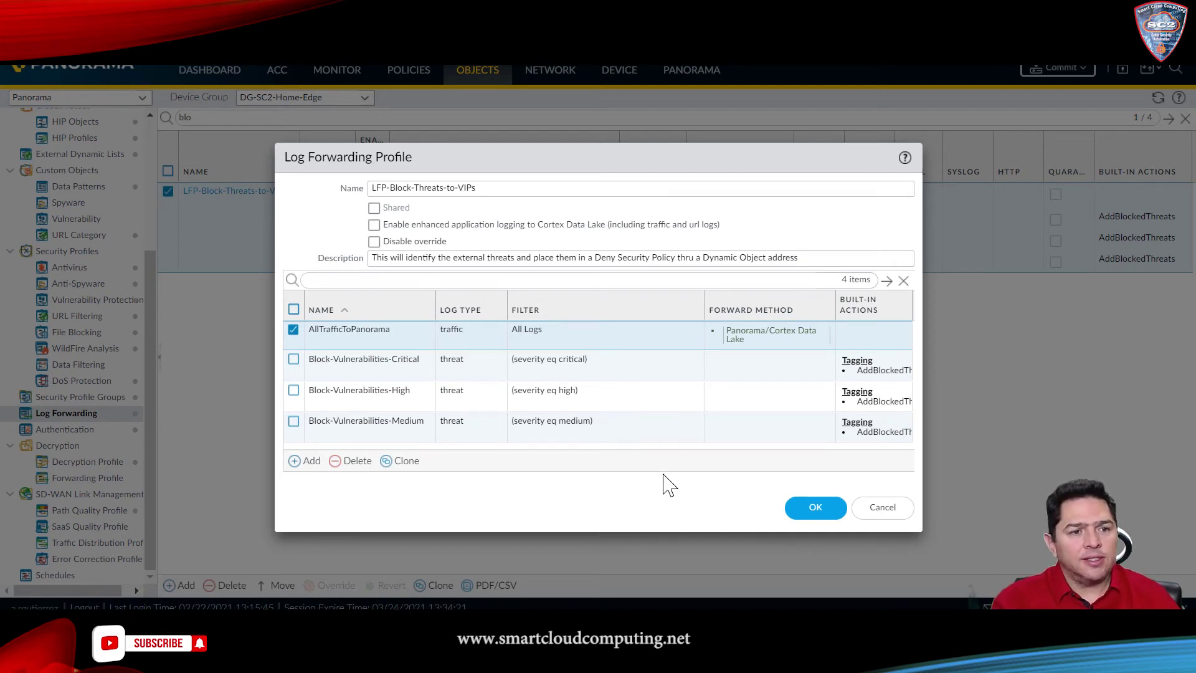
pyautogui.click(810, 508)
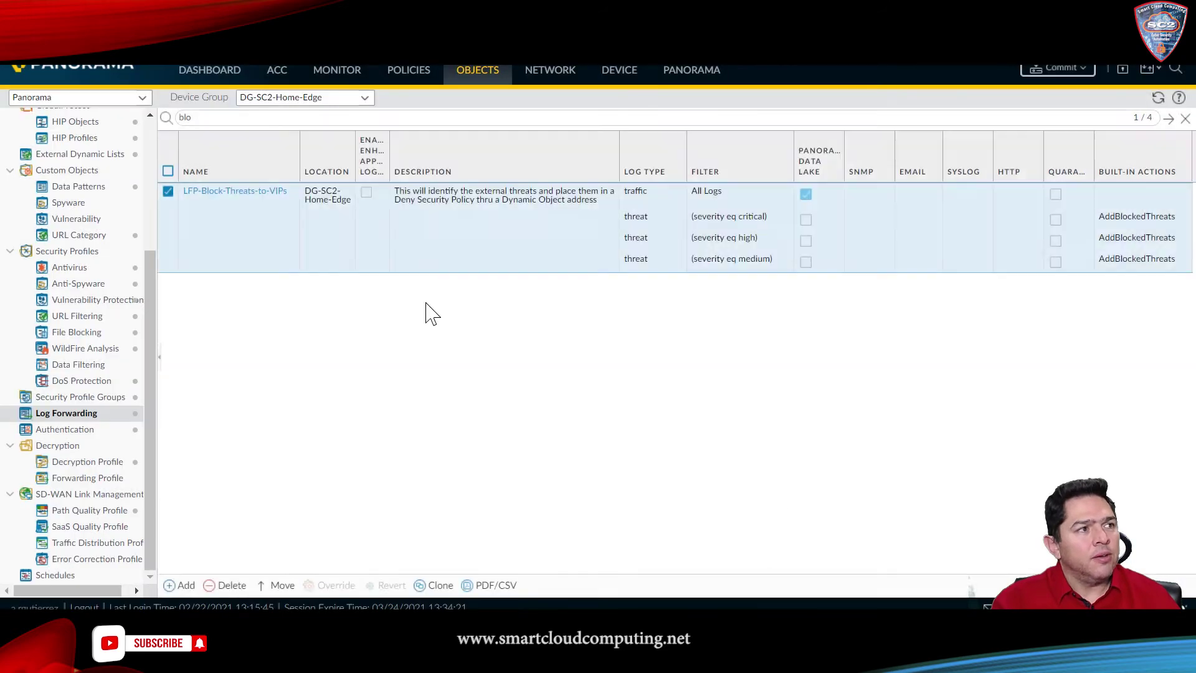
# Check G-Auto-Blacklist-Attacker is Dynamic, matching Blocked-Threats-To-vips, then close it unchanged.
pyautogui.scroll(3, 149, 145)
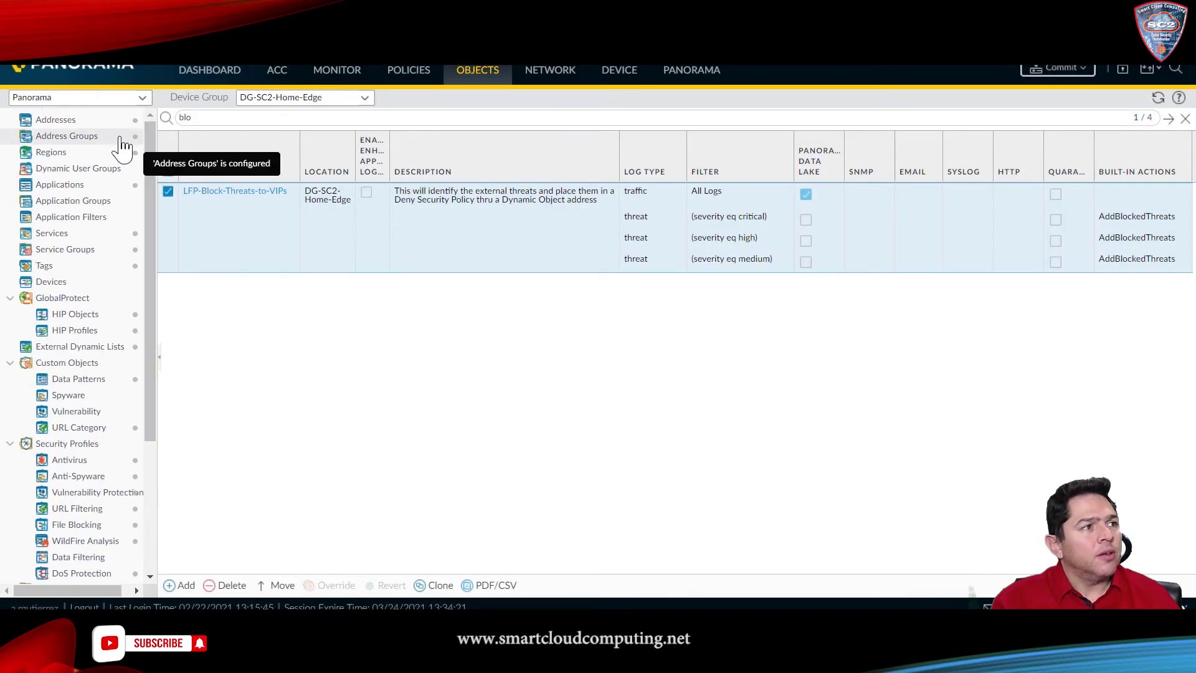
pyautogui.click(96, 137)
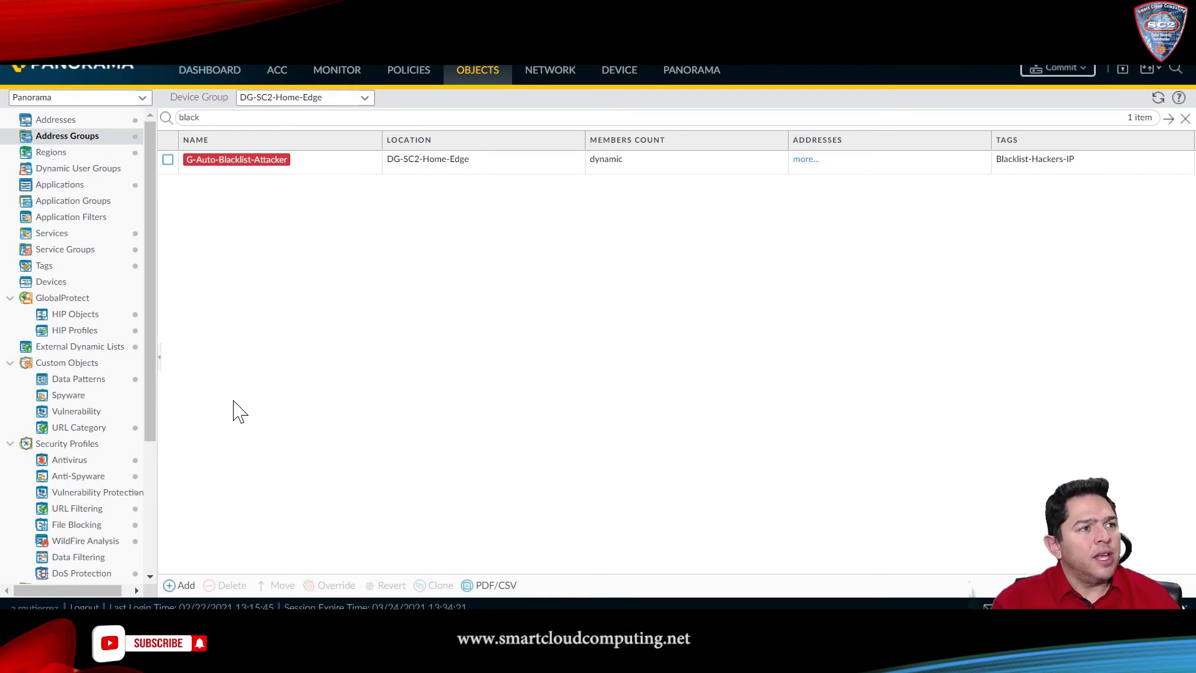
pyautogui.click(247, 162)
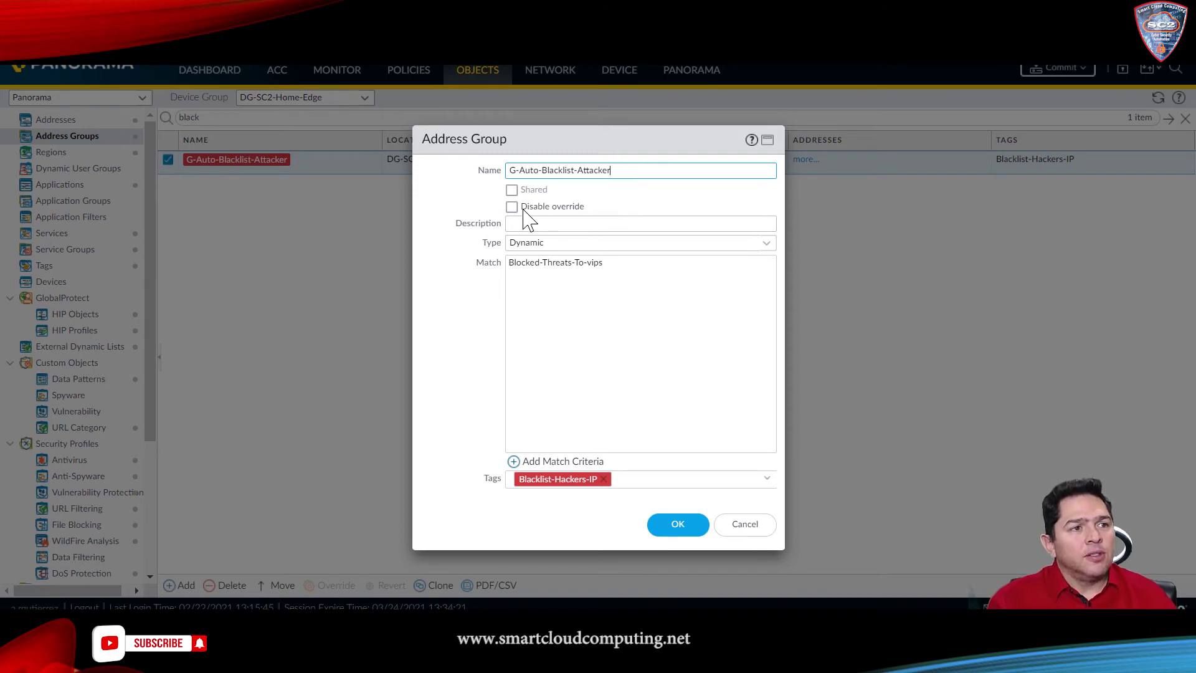
pyautogui.click(759, 244)
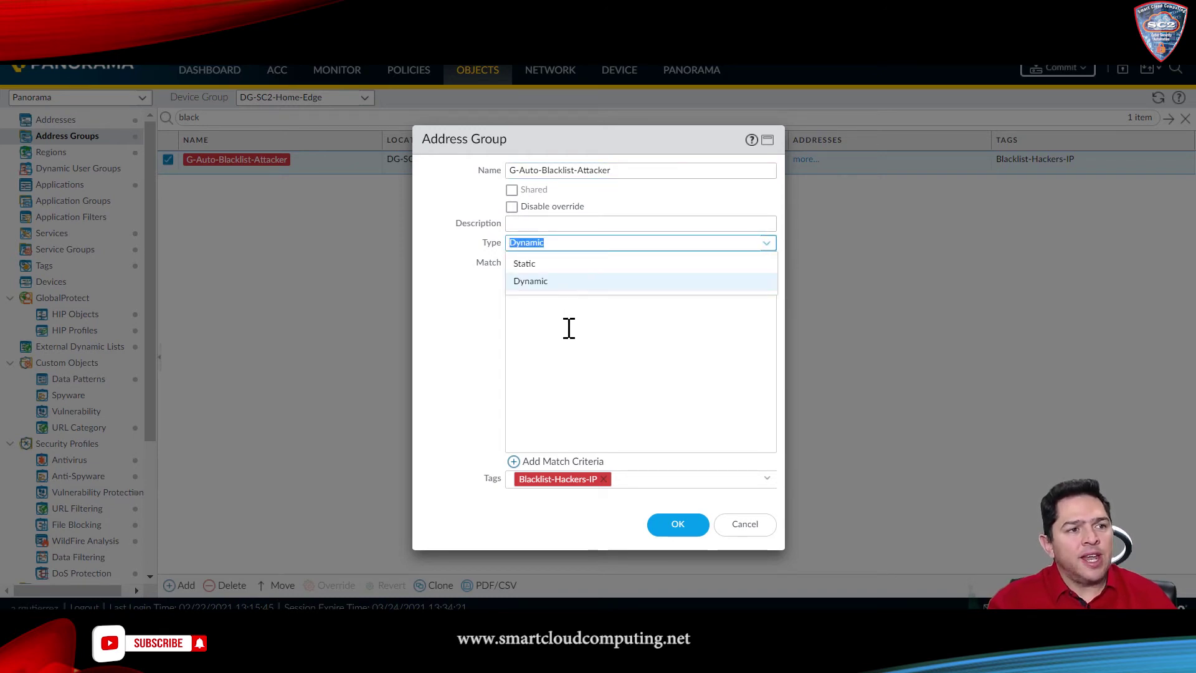
pyautogui.click(543, 338)
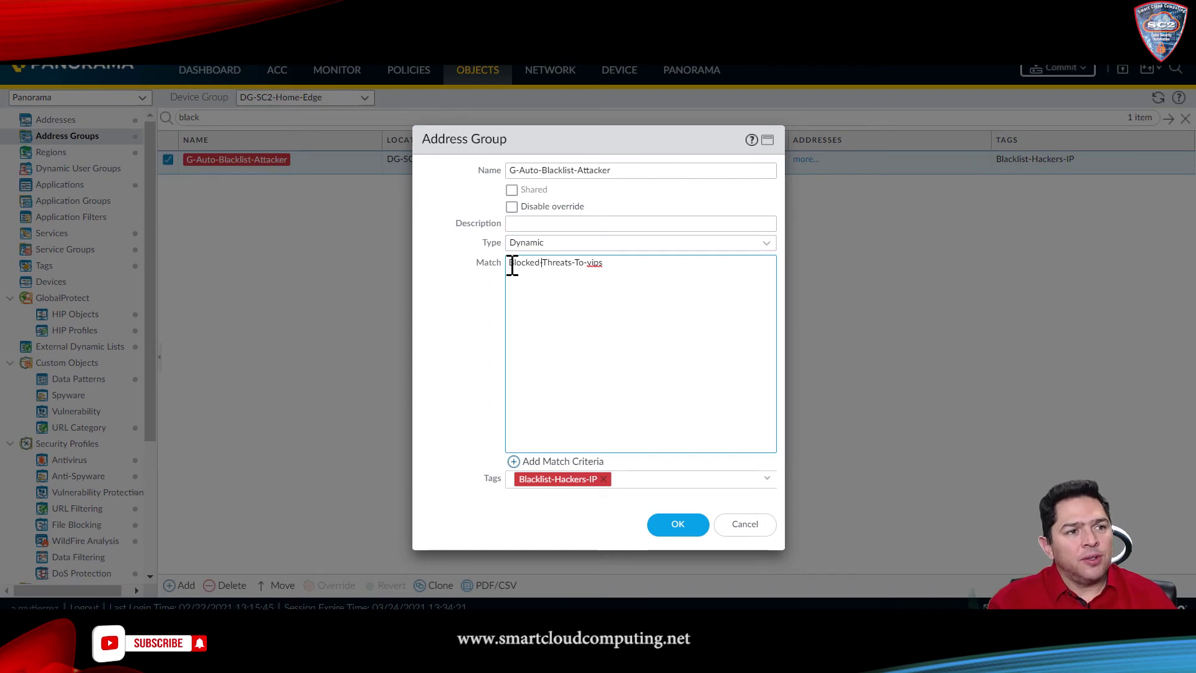
pyautogui.moveTo(512, 265); pyautogui.dragTo(637, 262)
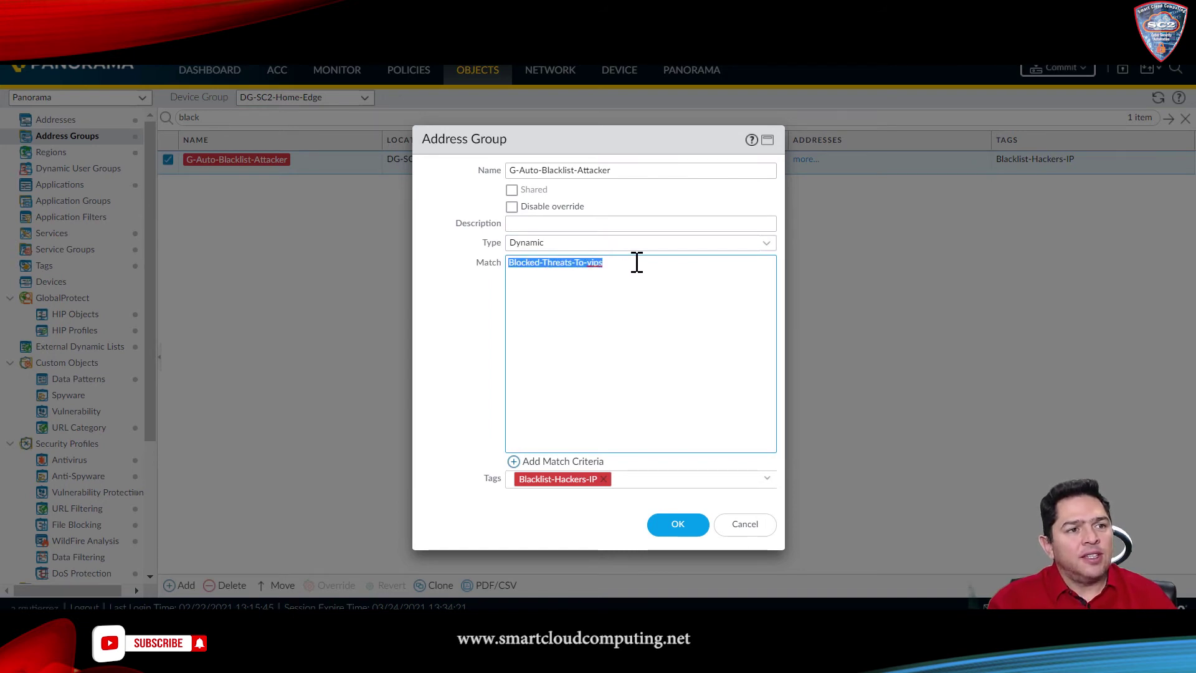
pyautogui.click(637, 262)
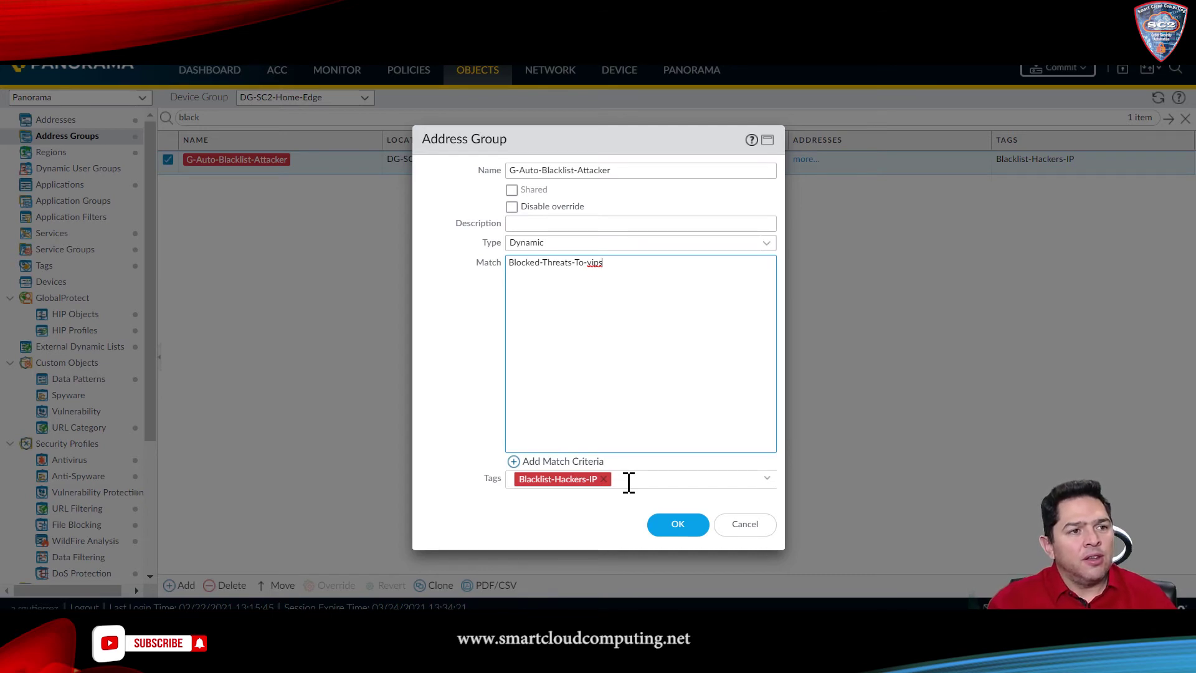
pyautogui.click(676, 526)
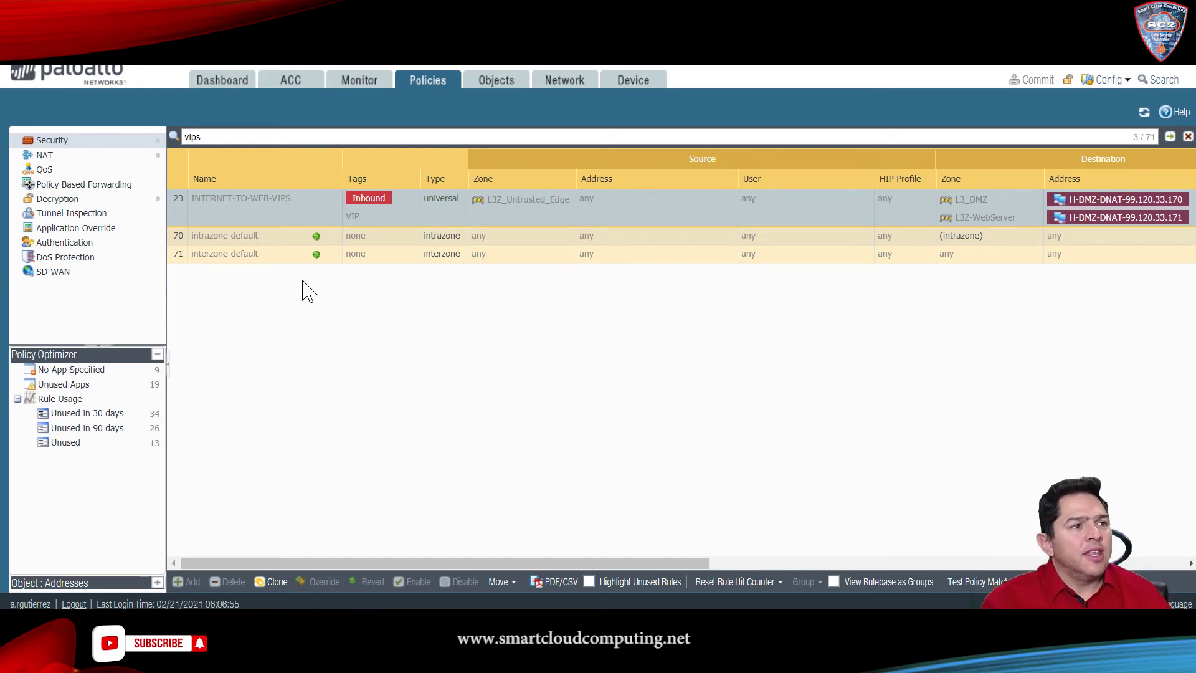
# Review the INTERNET-TO-WEB-VIPS rule's source, destination, application and action settings.
pyautogui.click(247, 199)
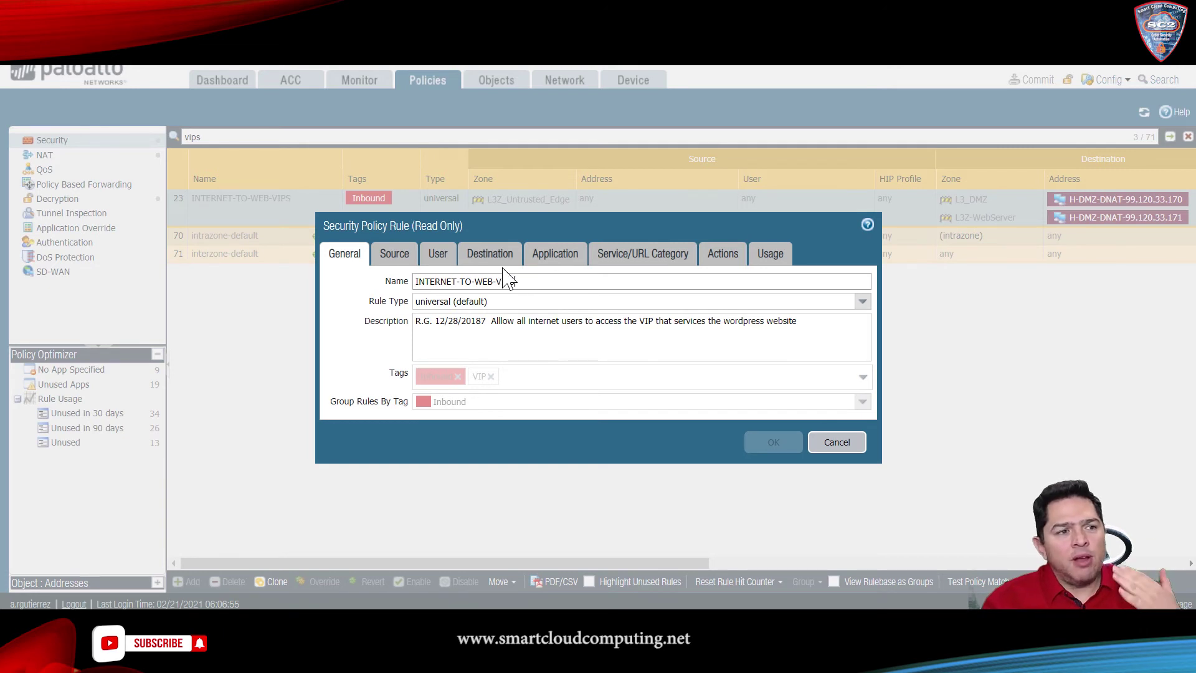
pyautogui.click(394, 256)
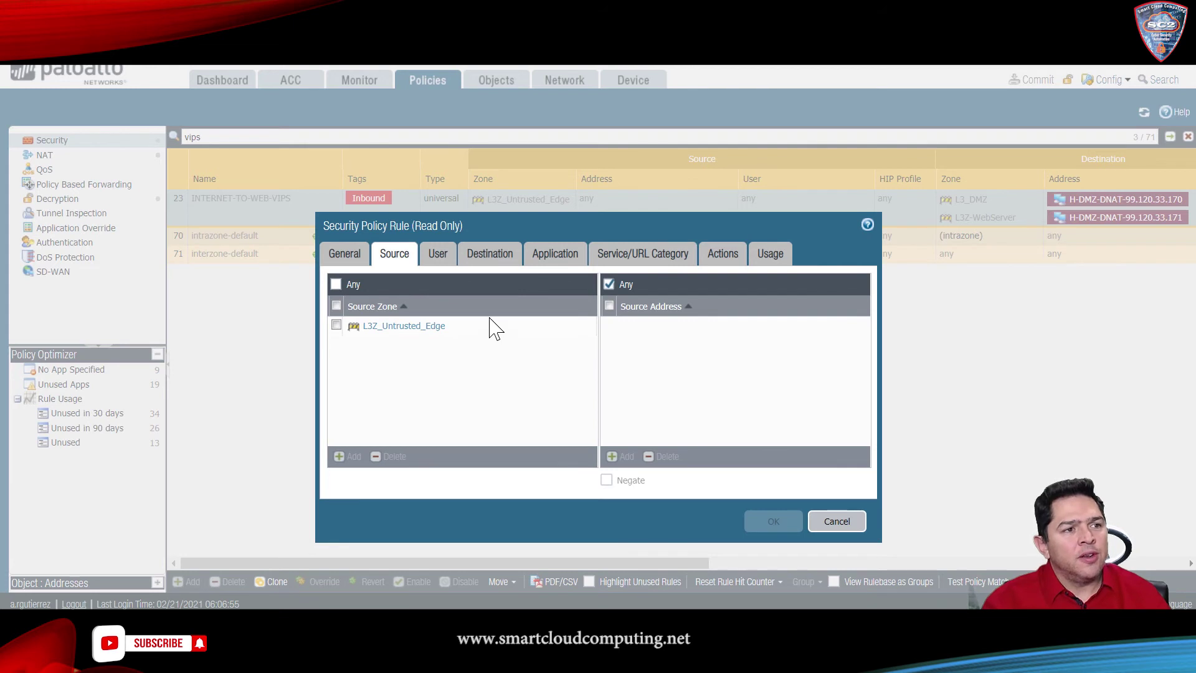
pyautogui.click(498, 257)
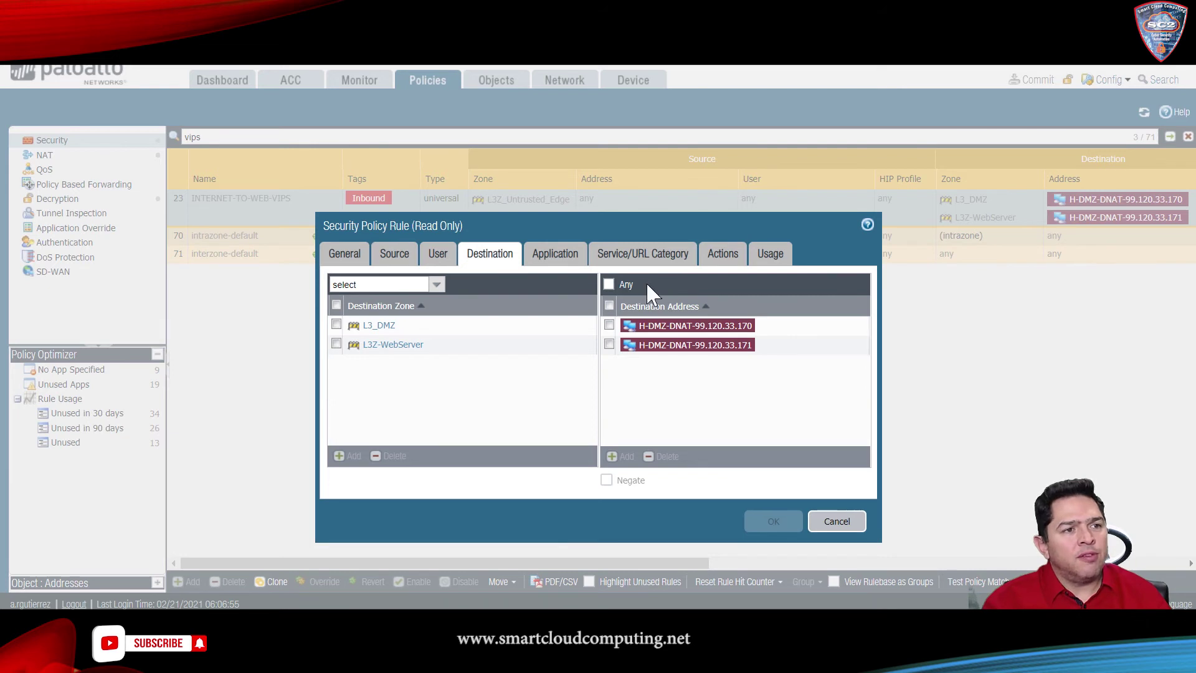
pyautogui.click(562, 264)
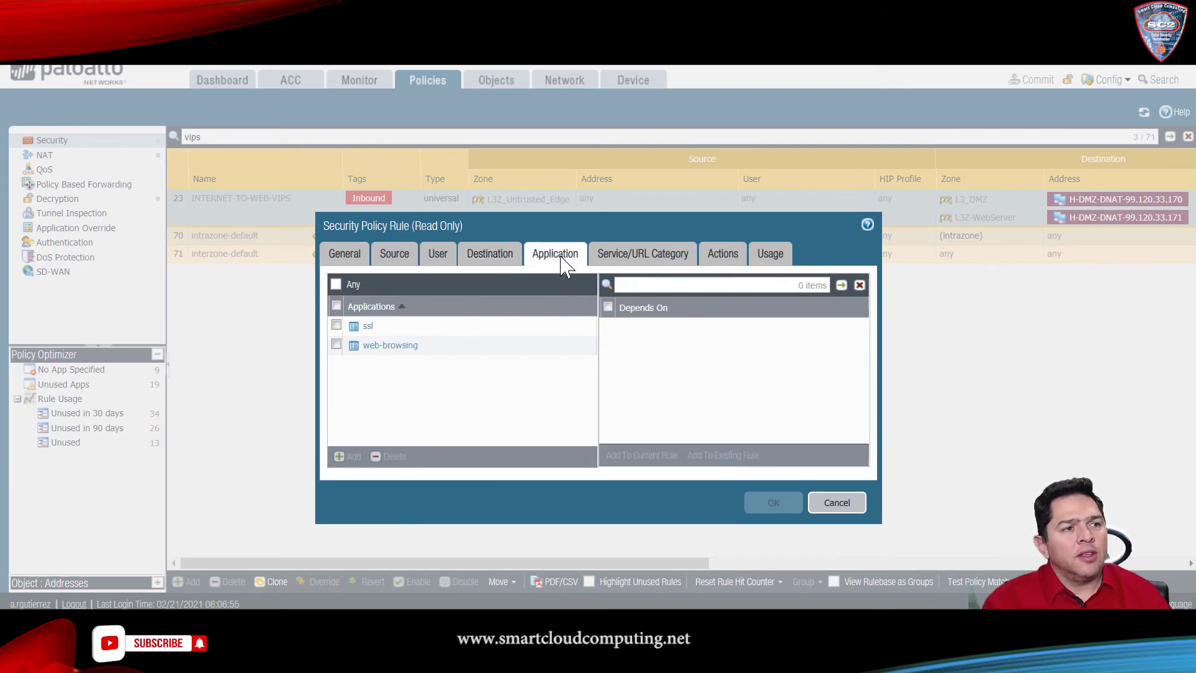
pyautogui.click(722, 255)
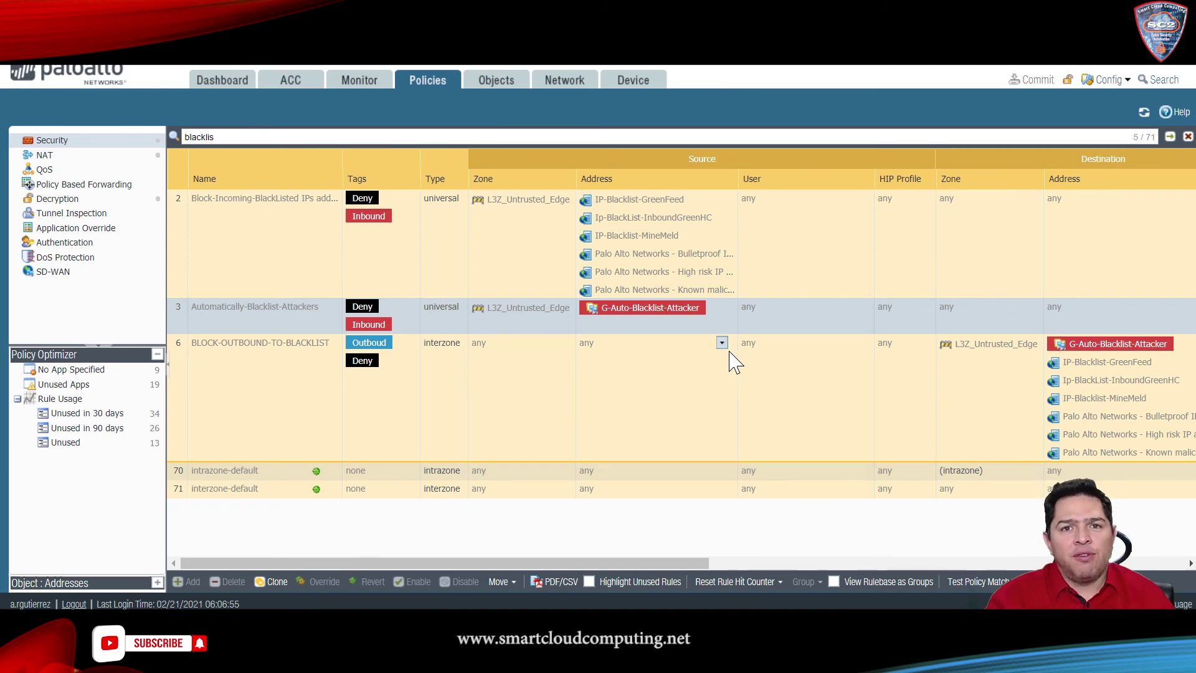
# Glance at the Automatically-Blacklist-Attackers rule, then open options for its G-Auto-Blacklist-Attacker source address.
pyautogui.click(244, 311)
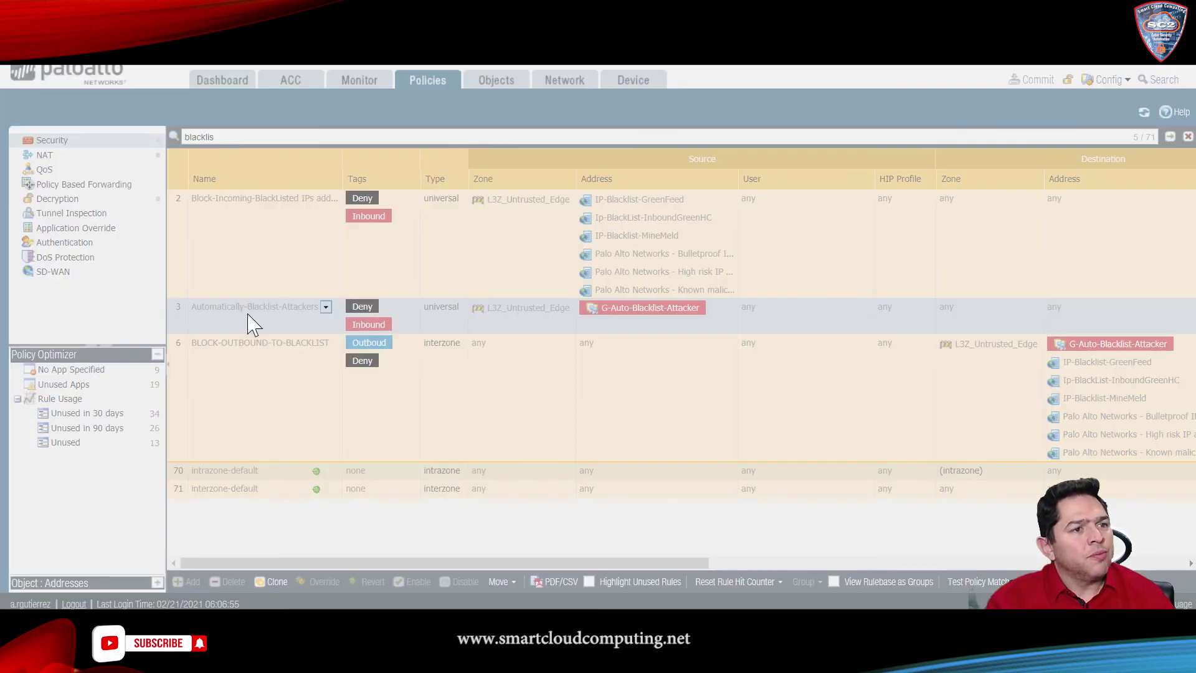
pyautogui.click(829, 443)
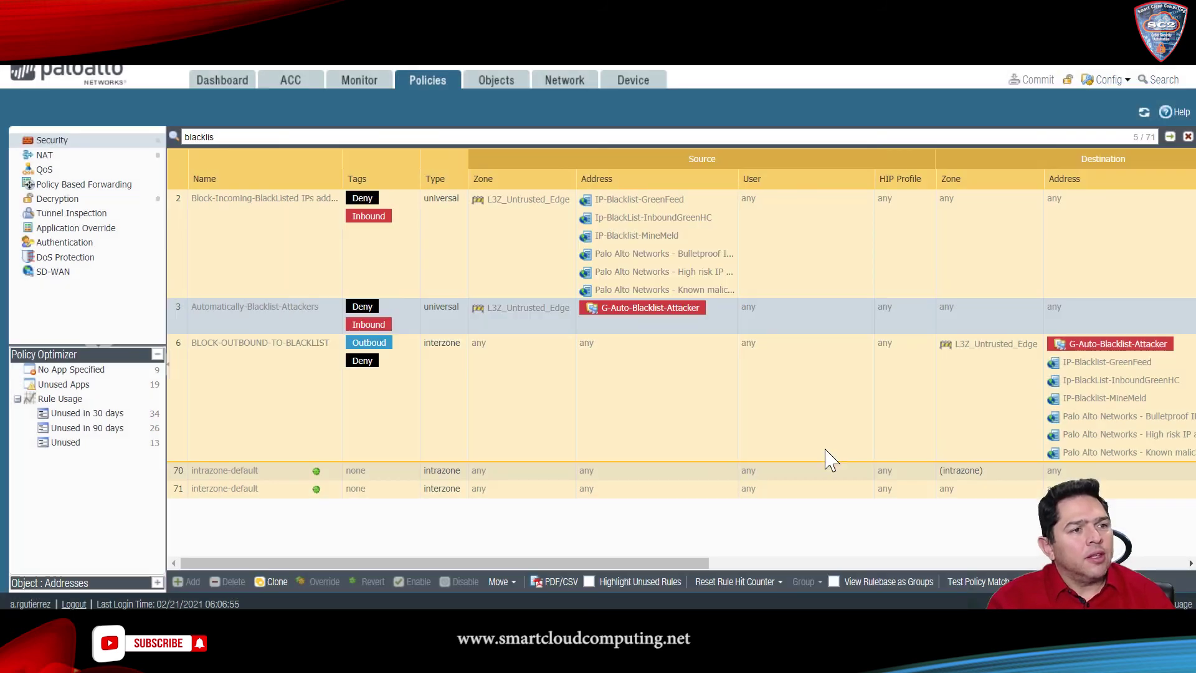
pyautogui.click(724, 311)
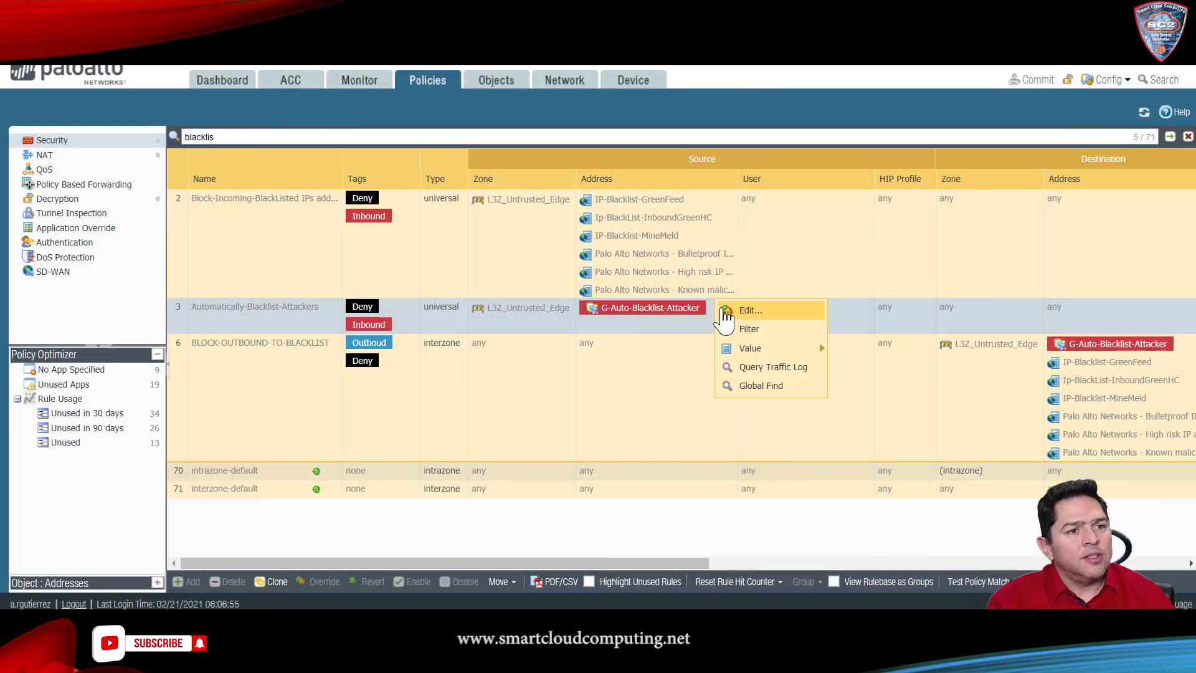
pyautogui.moveTo(806, 347)
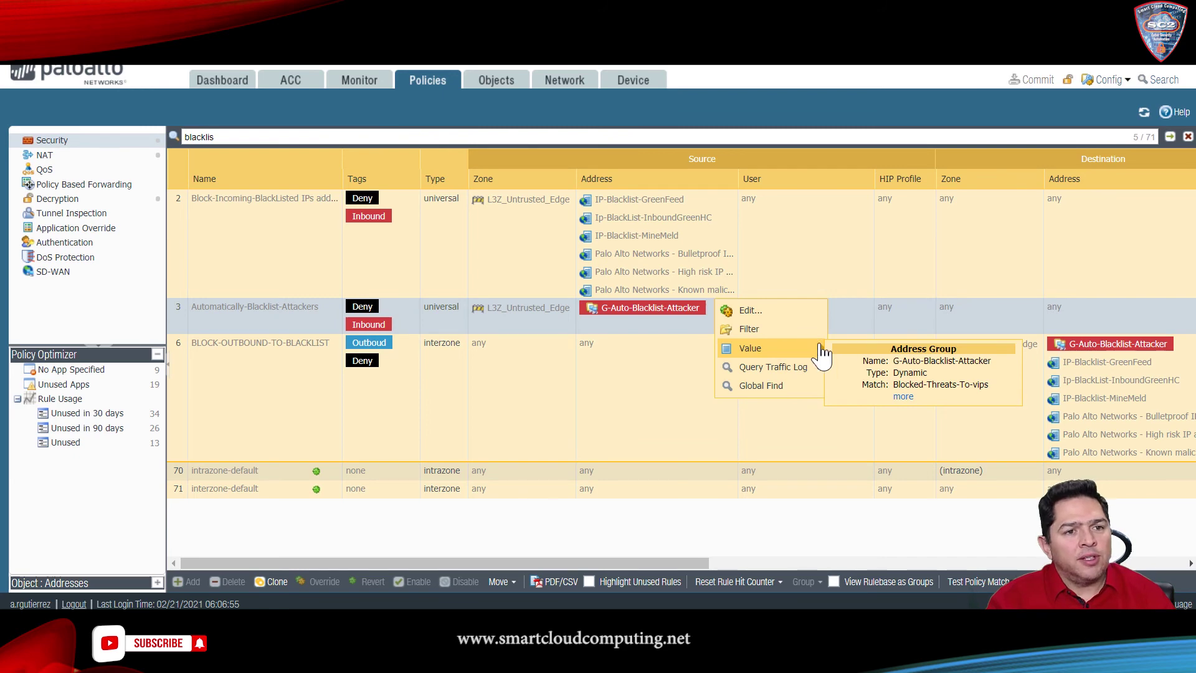
# View the IPs registered in G-Auto-Blacklist-Attacker, then close the list.
pyautogui.click(903, 398)
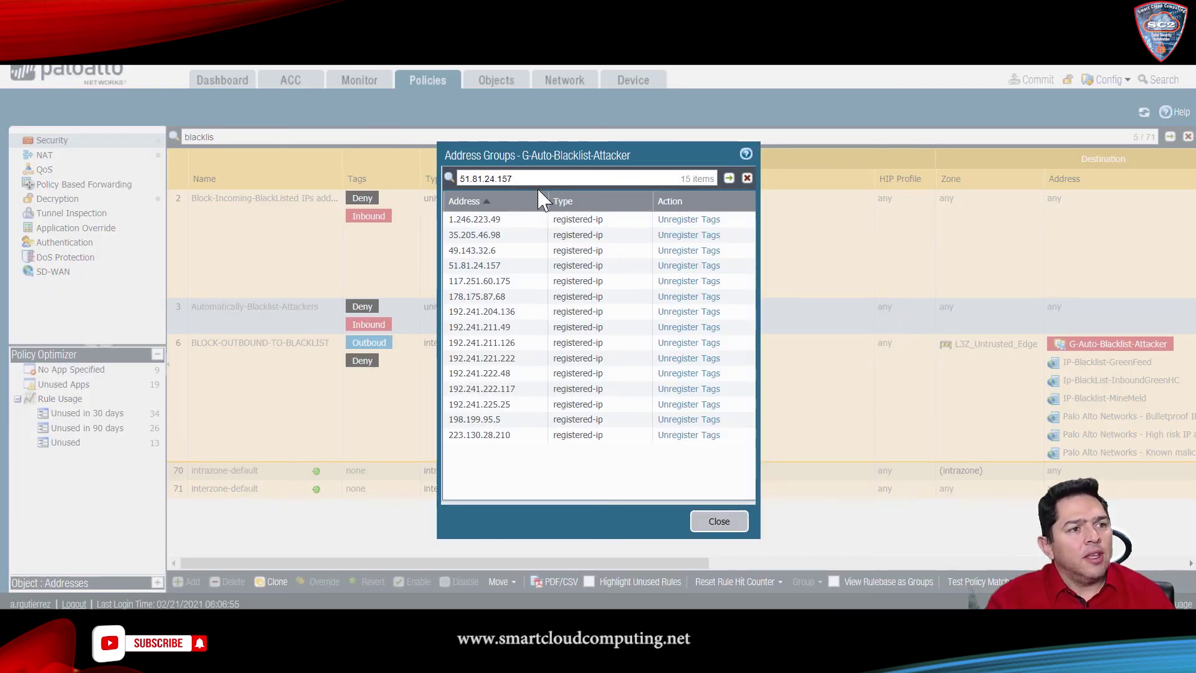
pyautogui.click(722, 526)
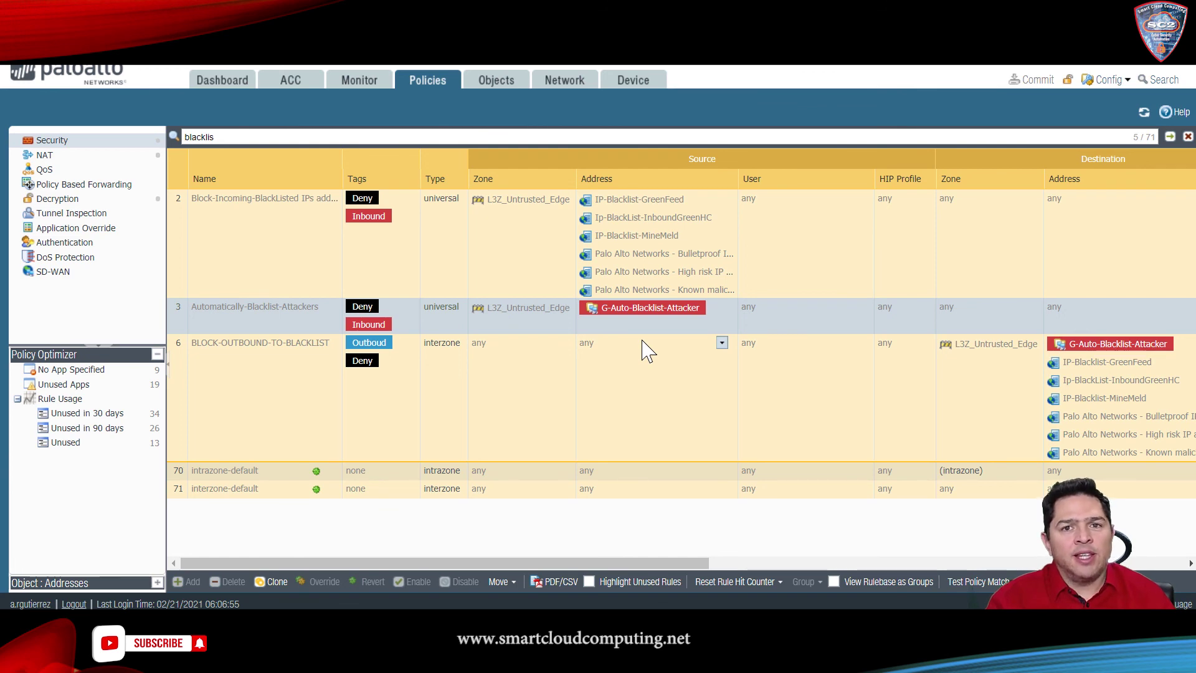
pyautogui.doubleClick(253, 349)
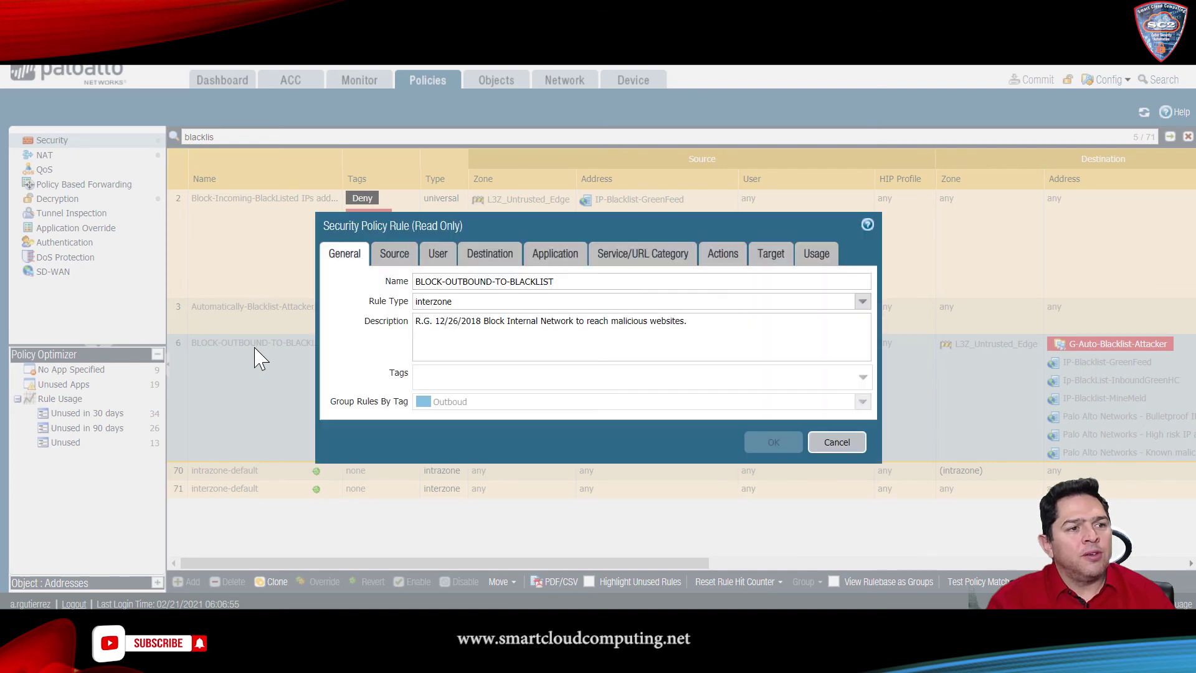
pyautogui.click(835, 443)
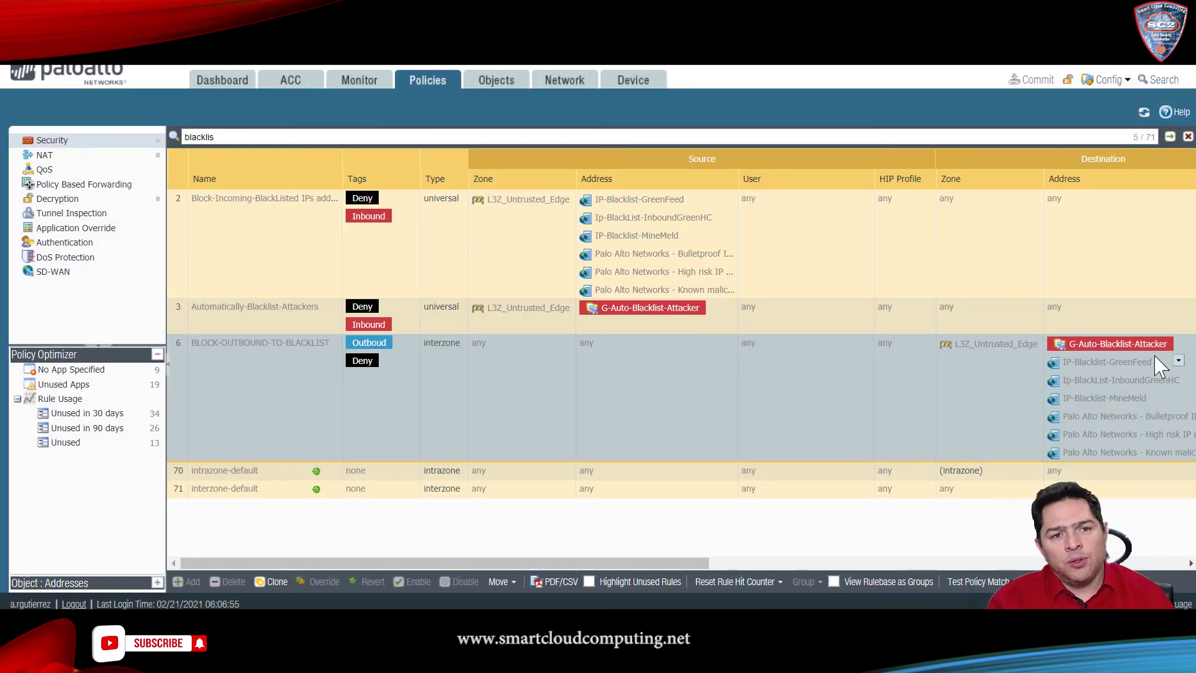